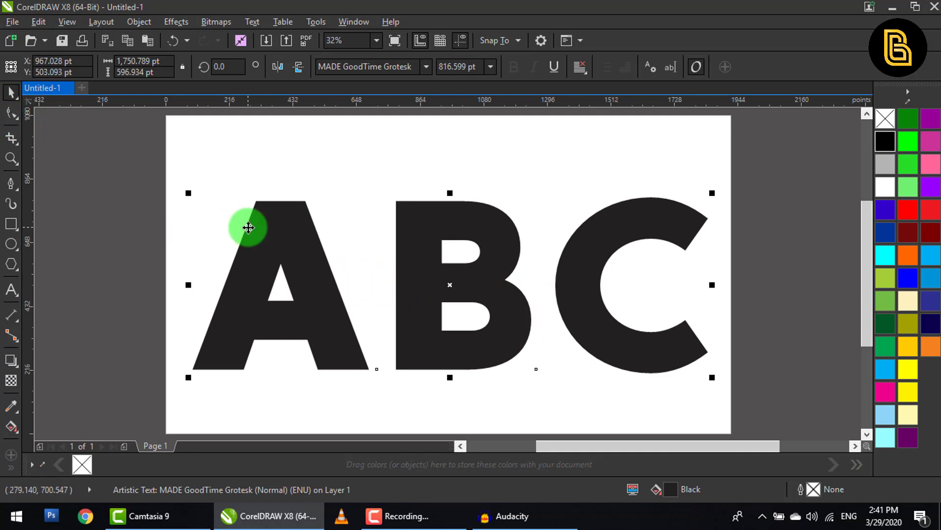
Convert the large ABC text to curves
key(ctrl+q)
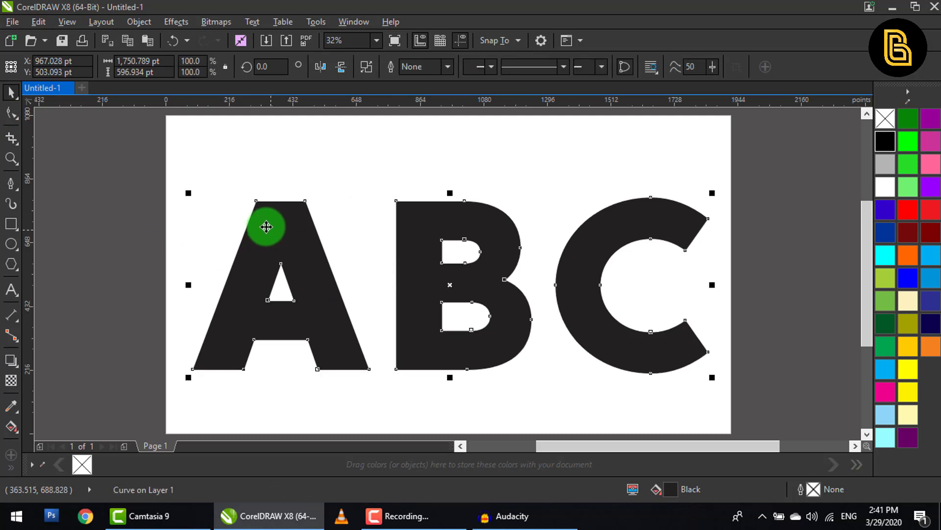
click(262, 184)
click(270, 216)
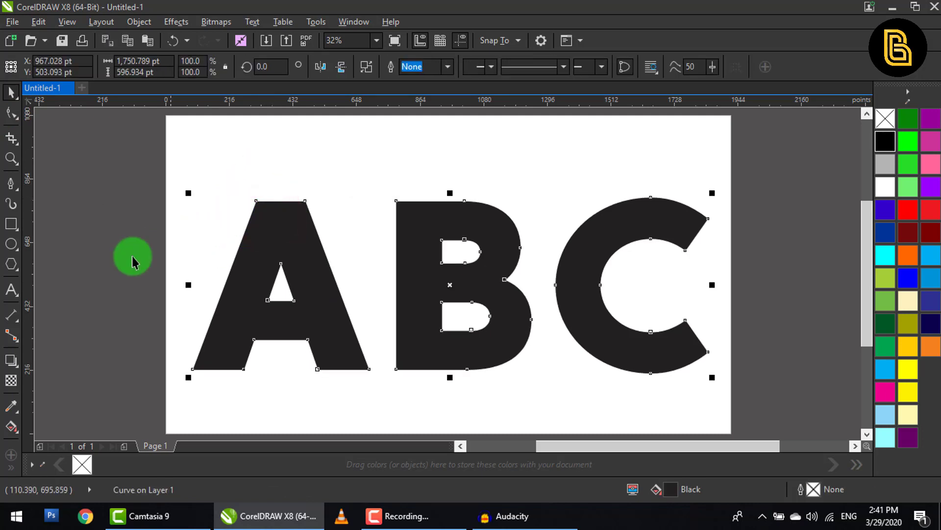
Activate the Artistic Media tool with the Splatter brush category and preview its available brushstrokes
click(12, 203)
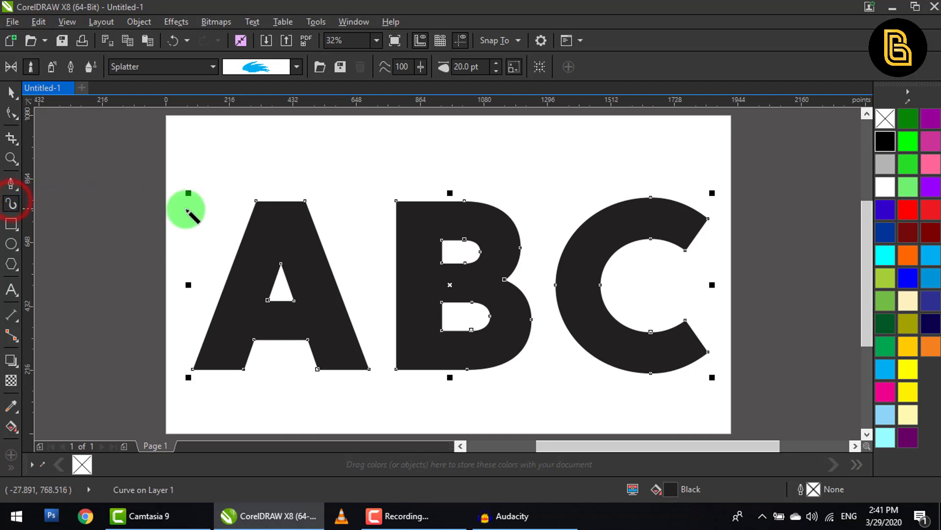
click(211, 67)
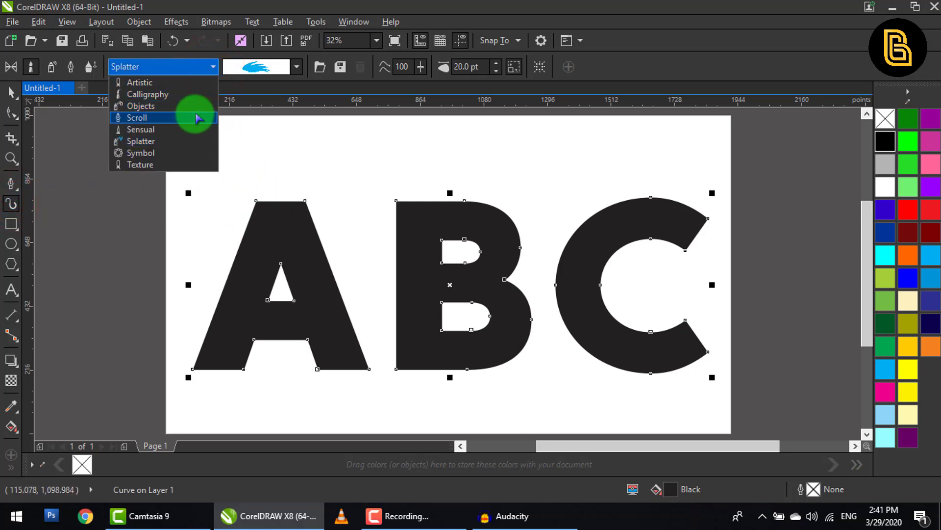
click(155, 141)
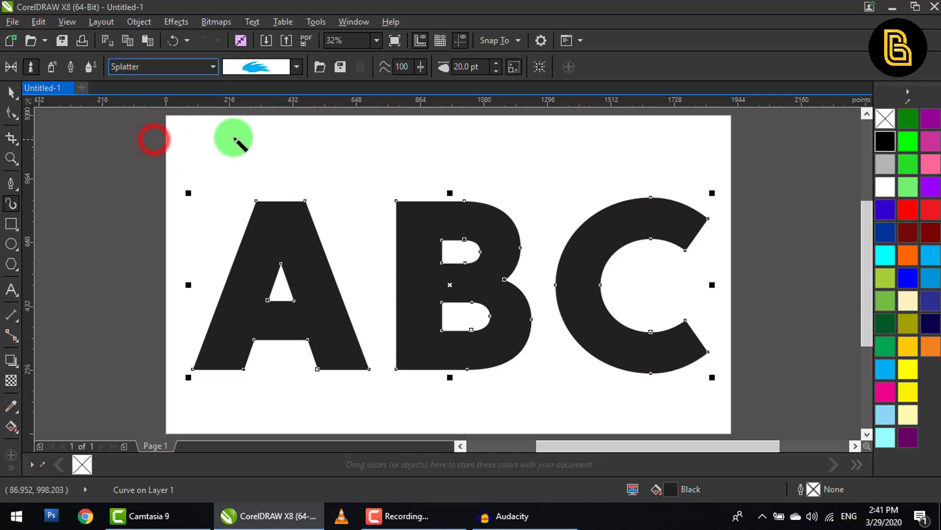
click(296, 66)
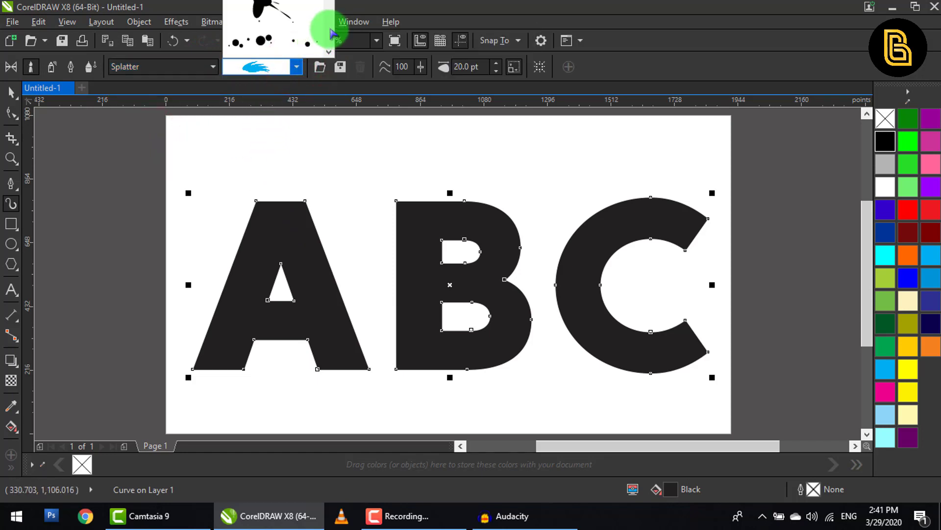
mouse_move(303, 43)
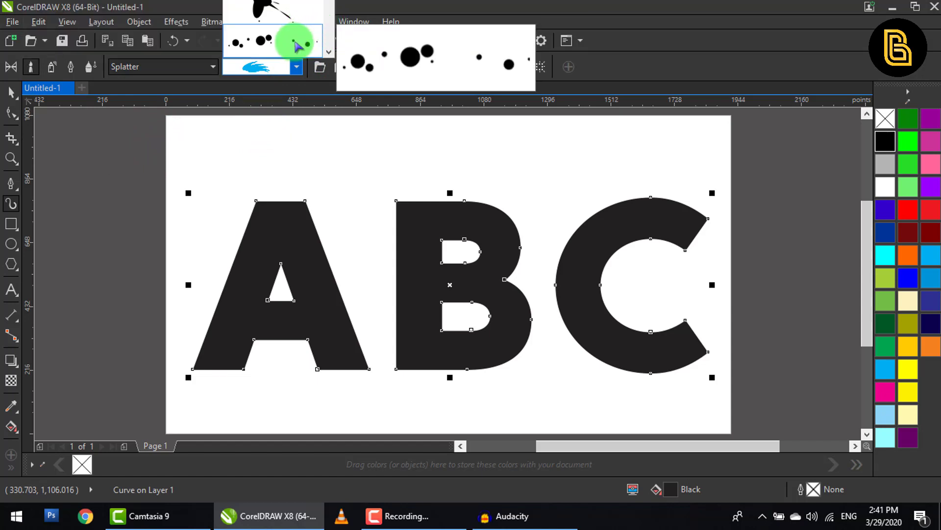
click(297, 67)
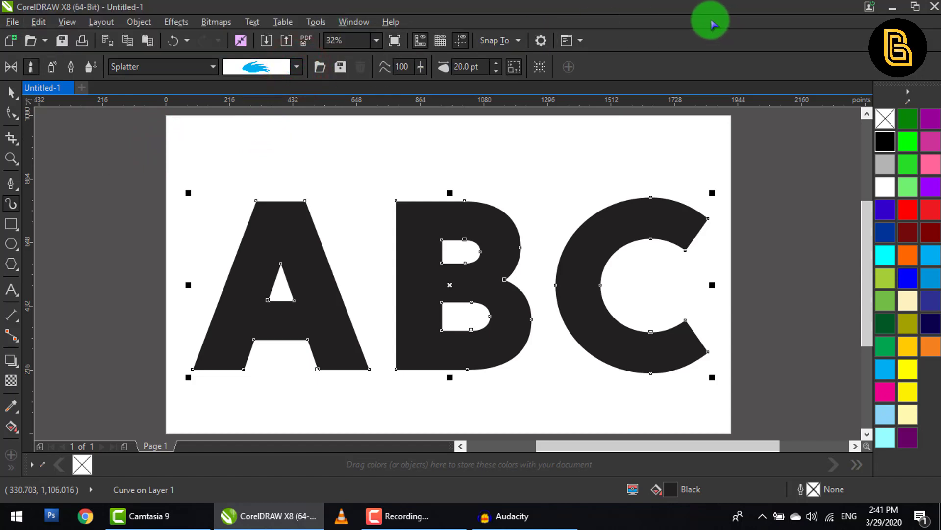
Make the window smaller and lower to reach the full brushstroke list, apply the light blue splatter stroke to the letters, and maximize the window
click(914, 6)
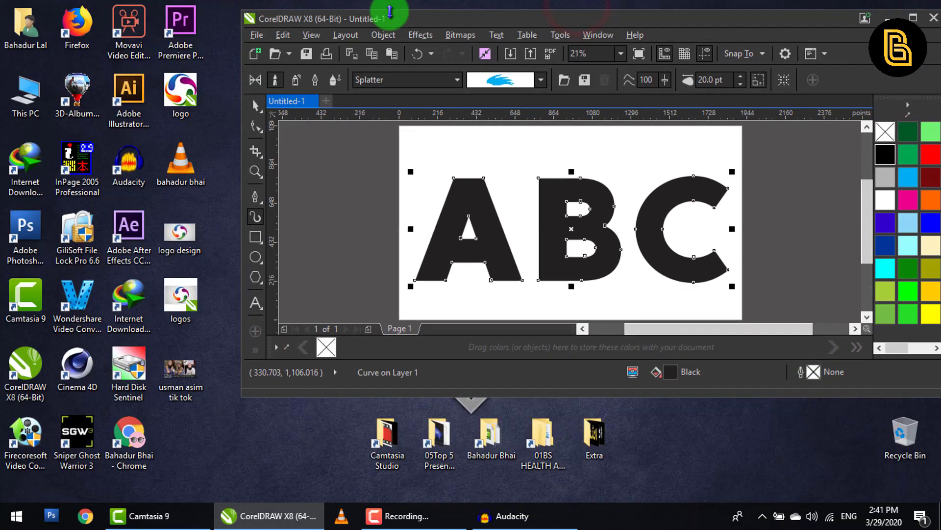
mouse_move(443, 17)
mouse_down()
mouse_move(289, 112)
mouse_move(297, 120)
mouse_up()
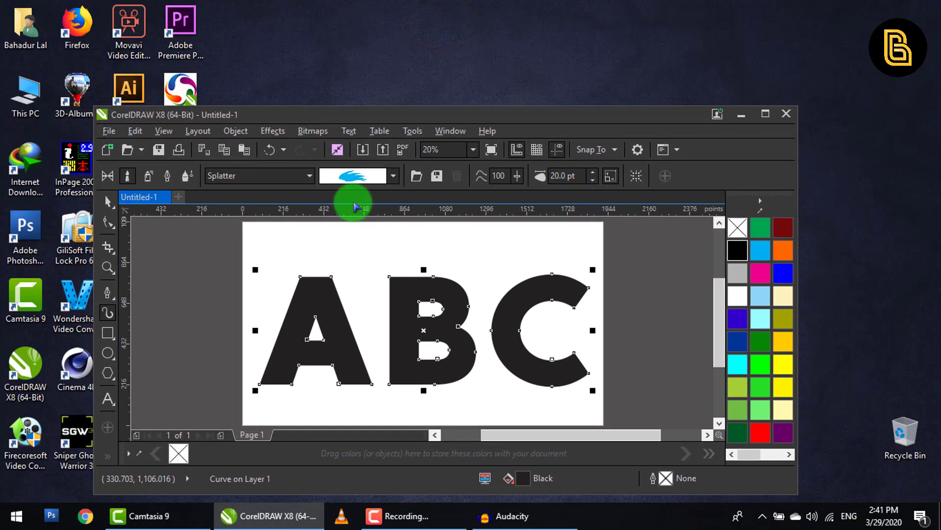
click(393, 175)
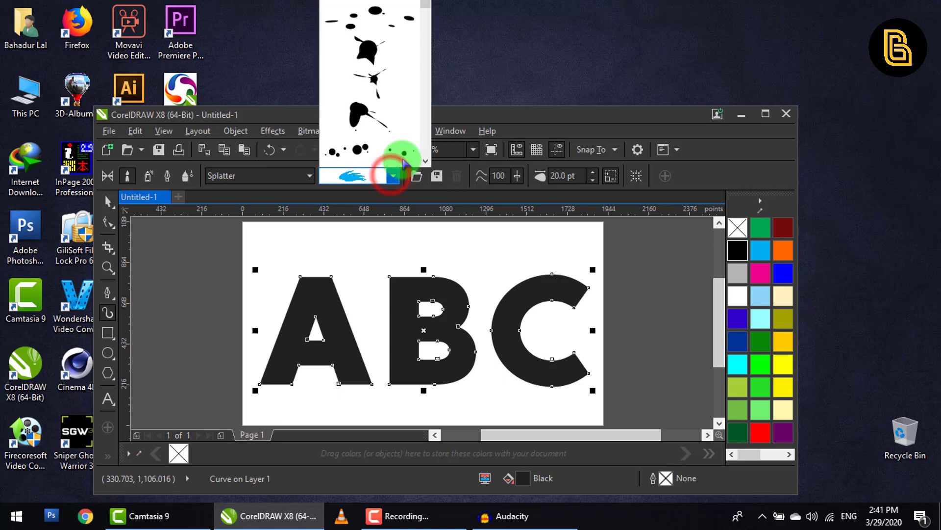
drag(428, 20, 431, 88)
mouse_move(374, 119)
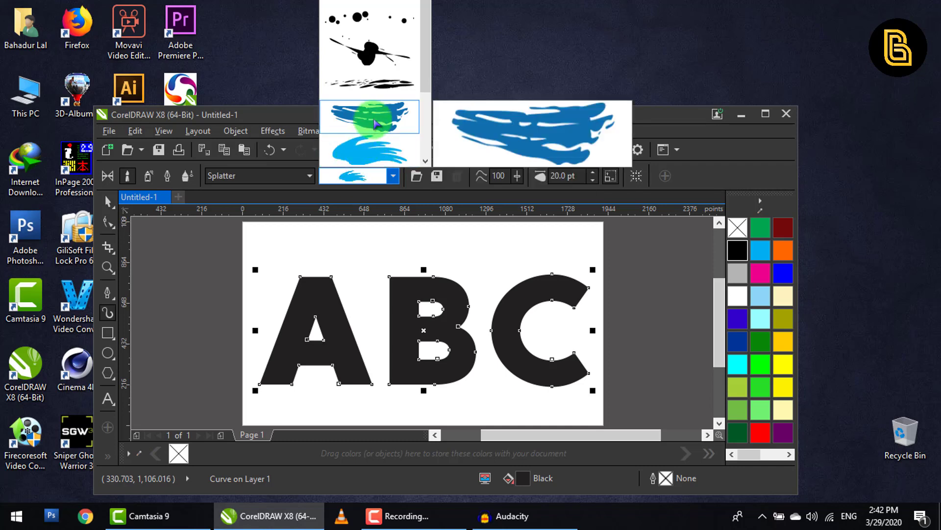
click(365, 156)
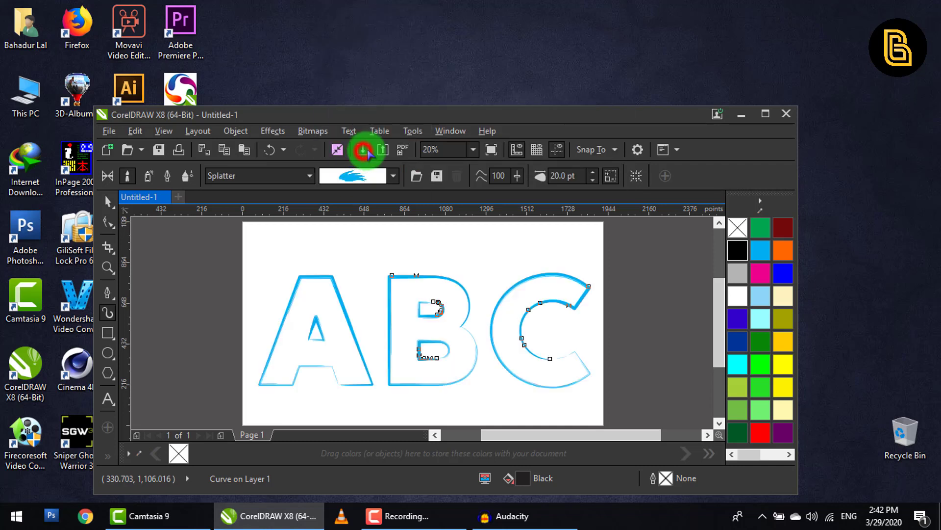
click(765, 114)
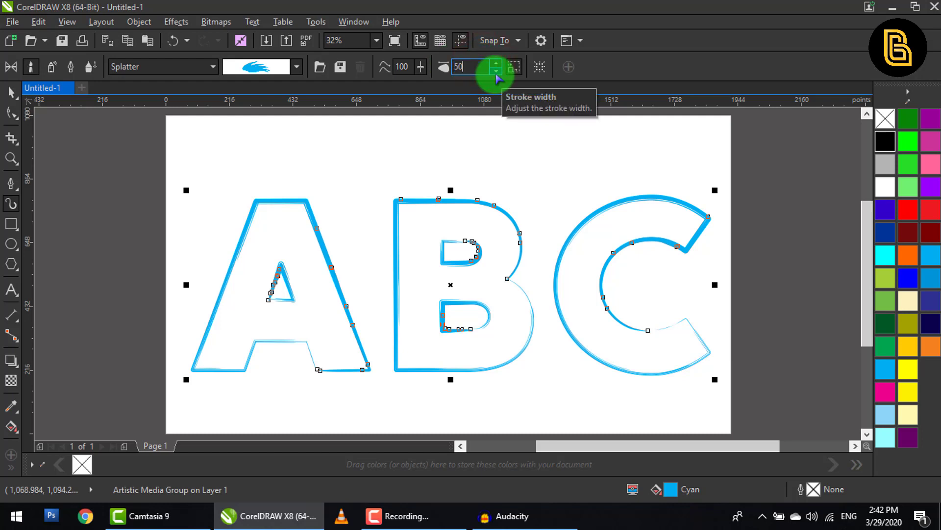
Try stroke widths of 50 pt and 10 pt on the brushed letters, and return the width to 20 pt
key(Return)
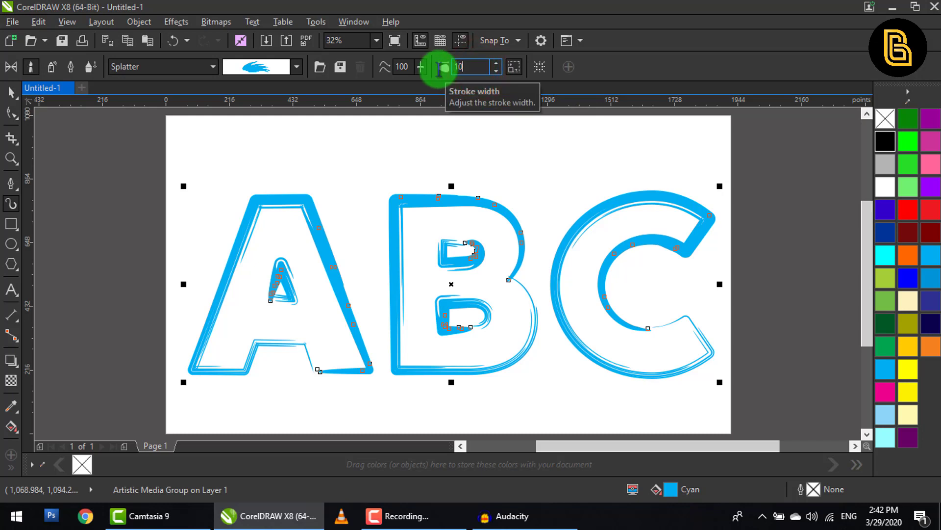
key(Return)
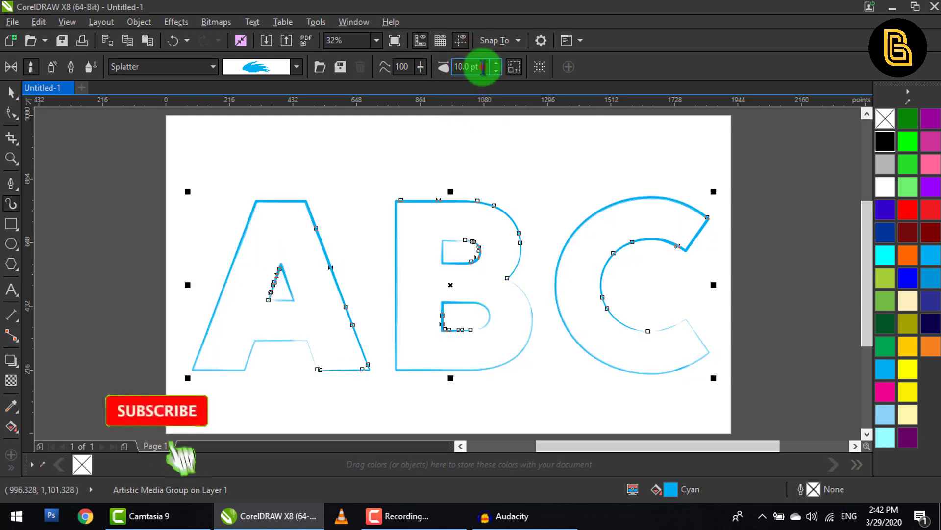
click(472, 69)
text(20)
key(Return)
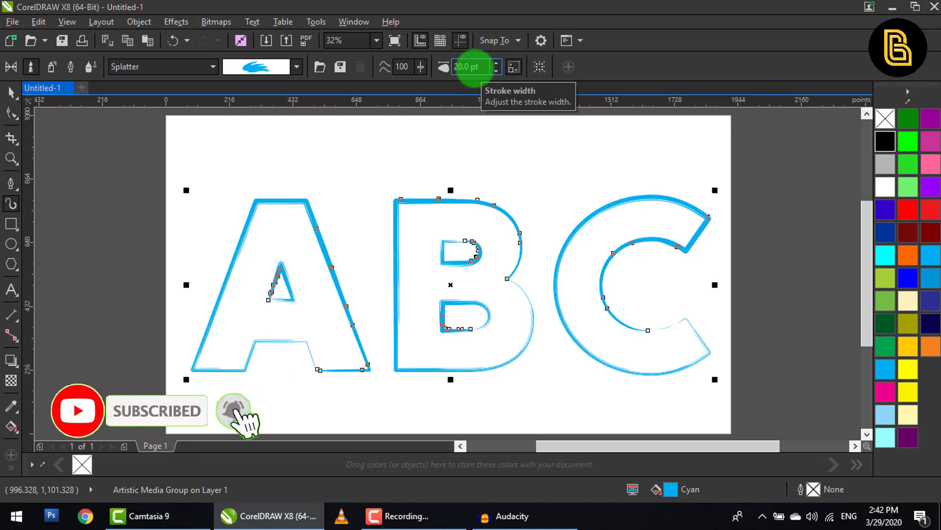
Deselect the letters to check their outline, reselect them, and try the golden dotted splatter brushstroke on them
click(372, 162)
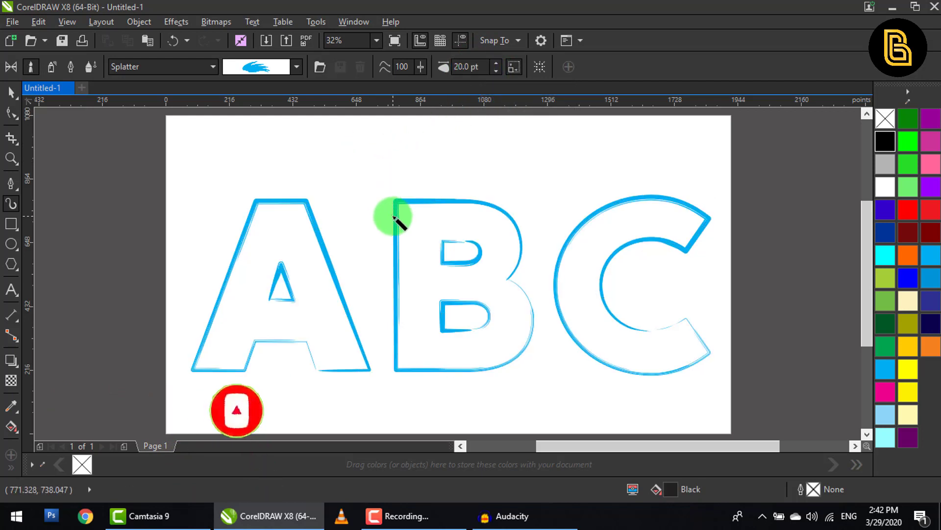
scroll(402, 208, up, 5)
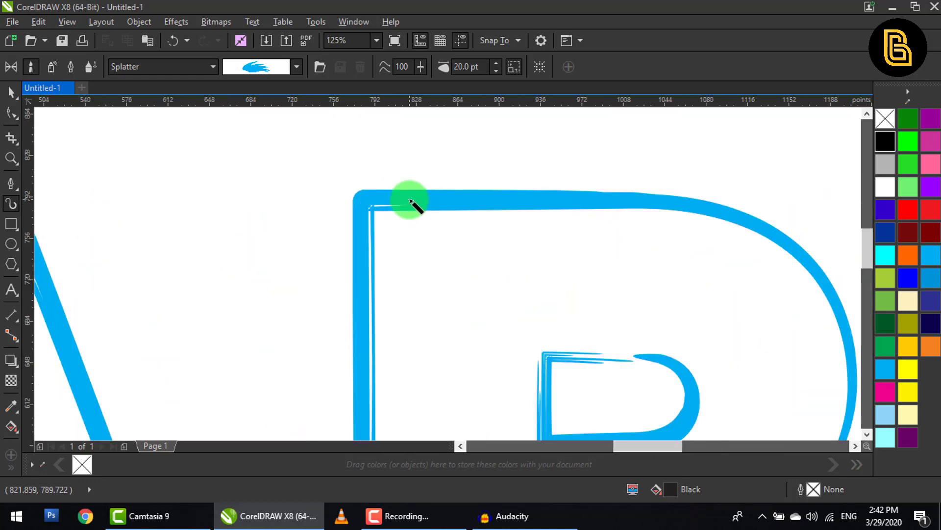
scroll(399, 206, down, 6)
click(10, 93)
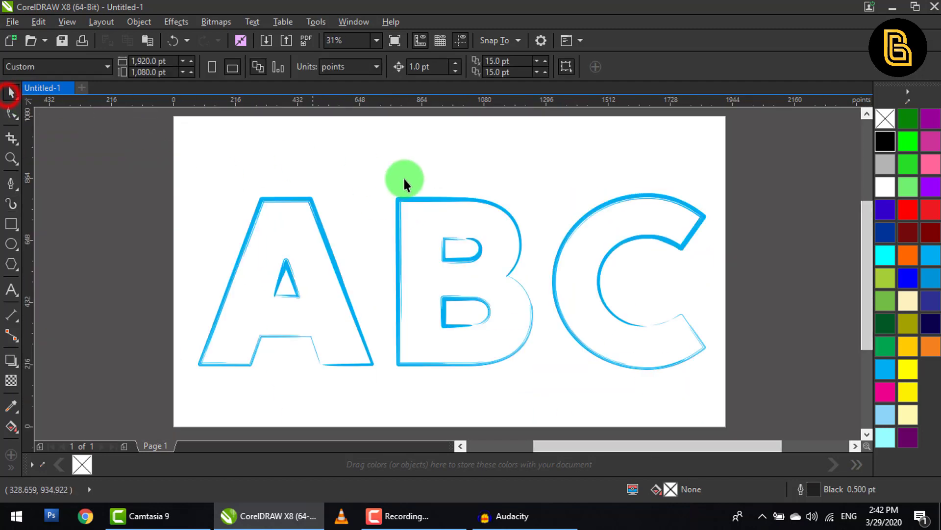
click(410, 205)
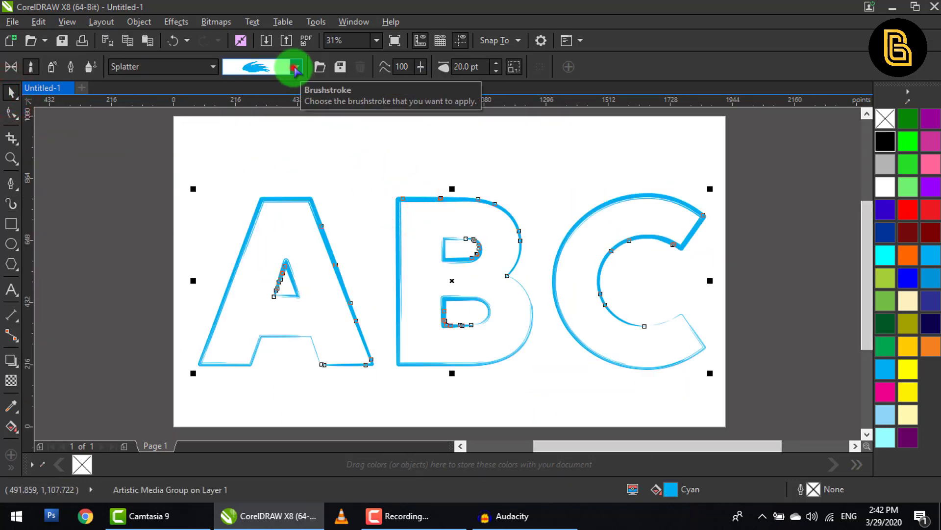
click(296, 67)
click(300, 41)
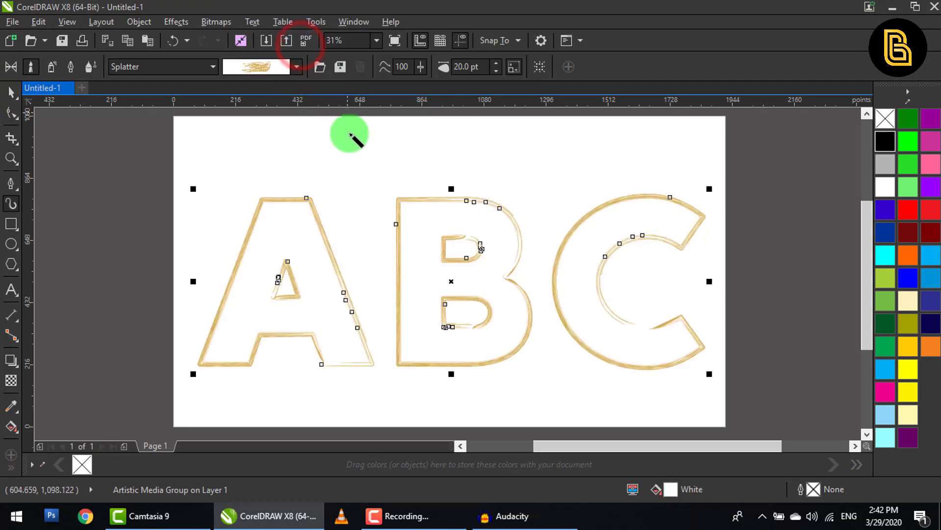
scroll(304, 204, up, 4)
scroll(307, 206, down, 4)
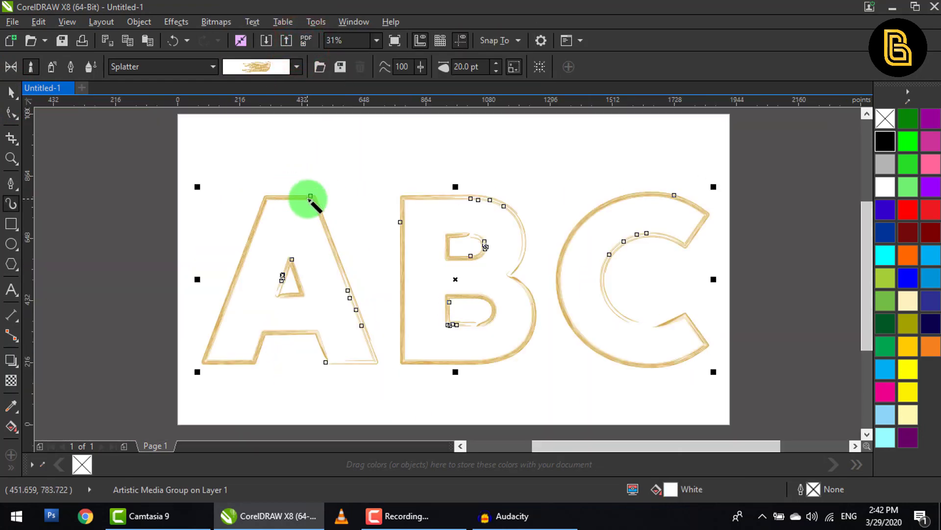
Try the black-and-red splatter brushstroke on the letters and inspect it around the B
click(296, 66)
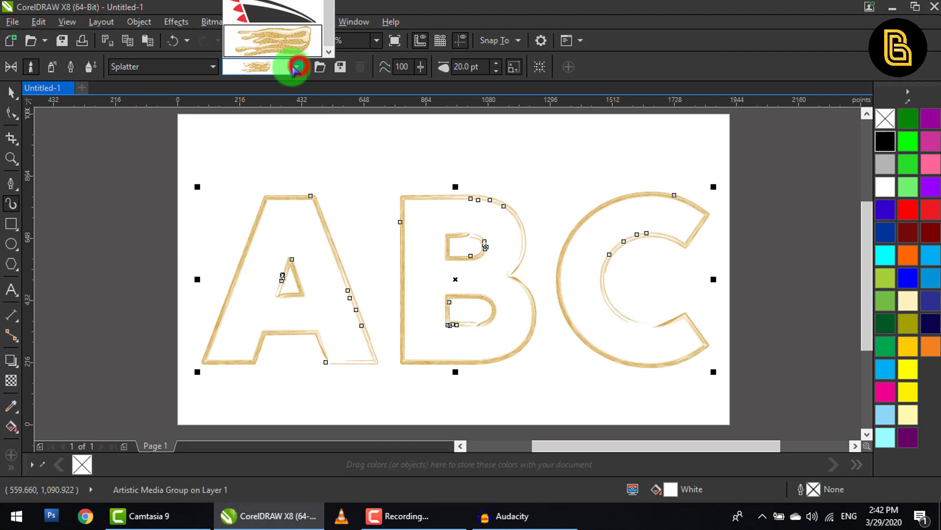
click(279, 19)
scroll(480, 200, up, 2)
scroll(483, 197, up, 3)
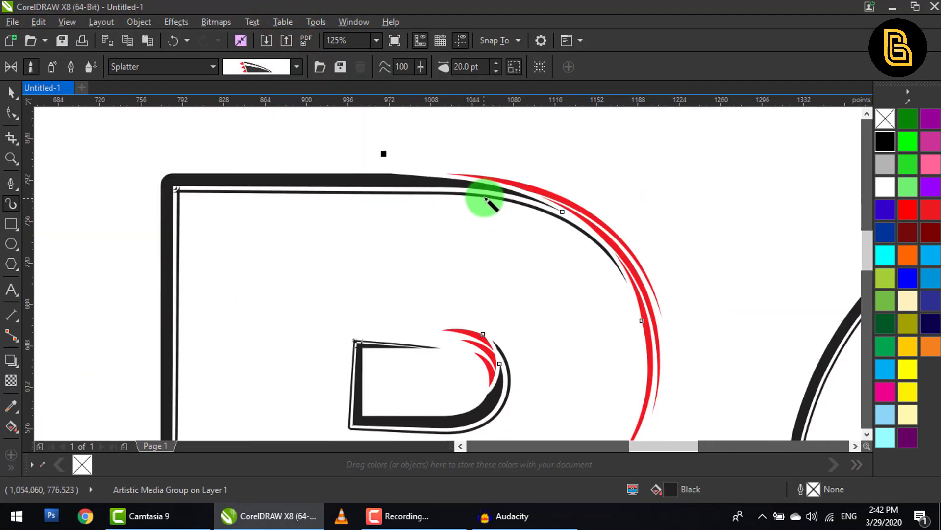
scroll(488, 194, down, 2)
scroll(438, 411, down, 10)
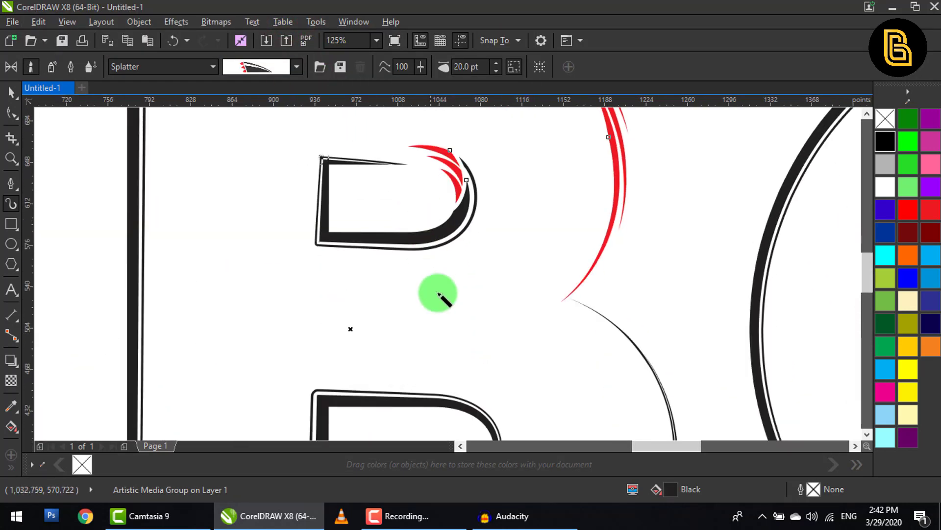
drag(755, 253, 725, 278)
drag(183, 163, 310, 345)
scroll(309, 345, down, 4)
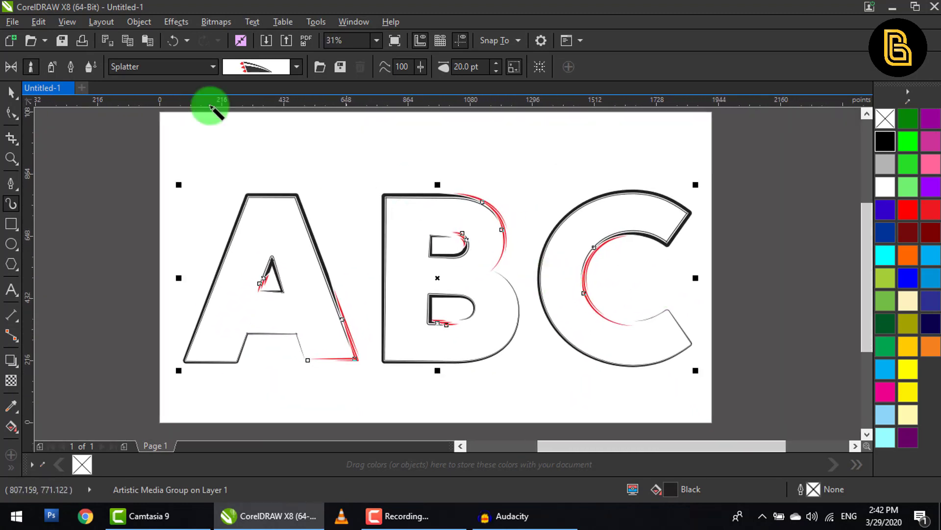
Reapply the light blue splatter brushstroke to the ABC letters
click(297, 67)
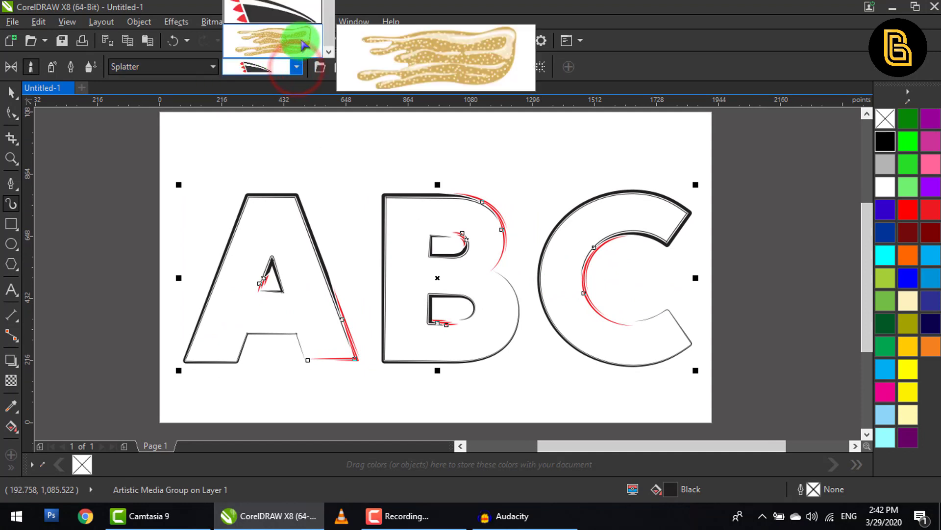
click(326, 19)
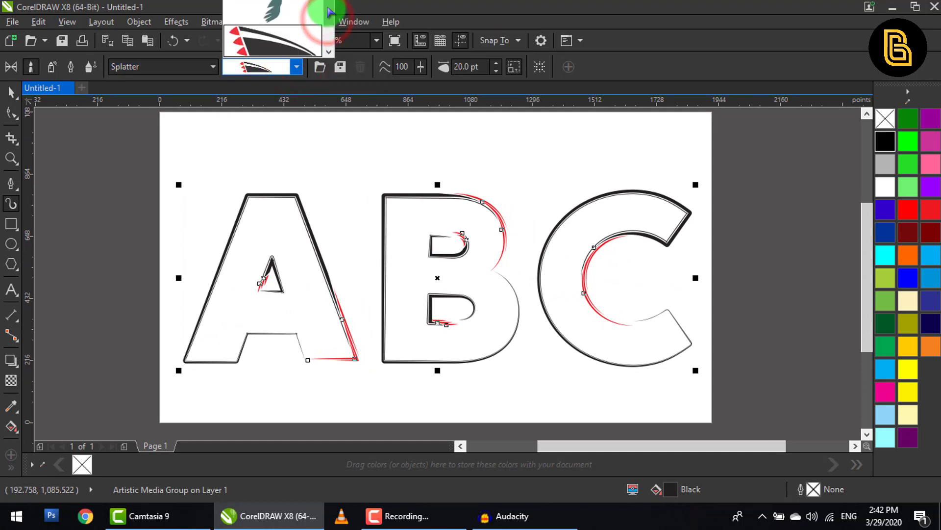
click(326, 21)
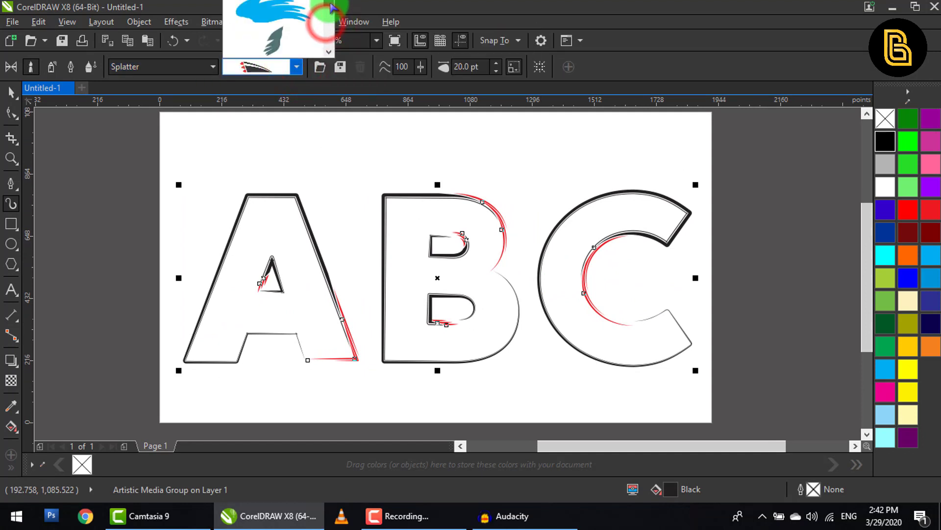
click(292, 20)
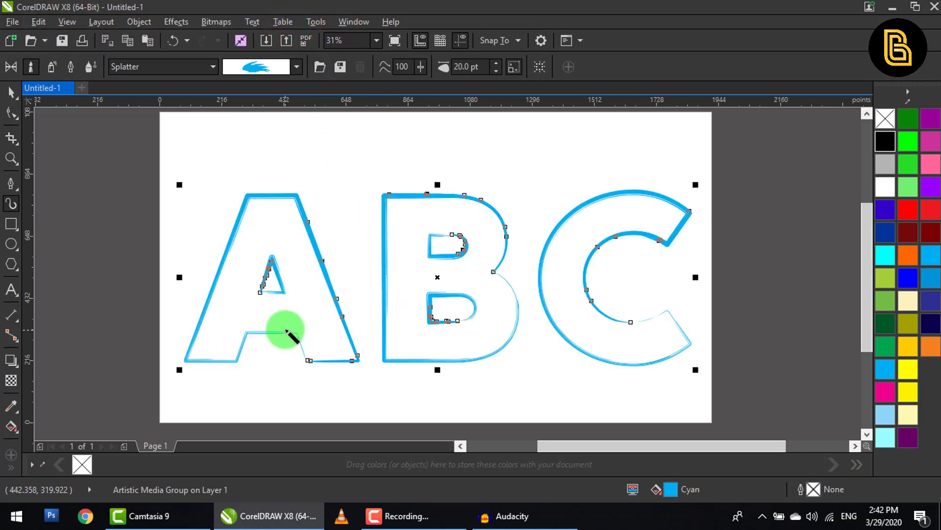
Examine the light blue brush outline along the lower parts of the A and B and inside the B's lower opening
scroll(285, 329, up, 2)
scroll(363, 267, down, 1)
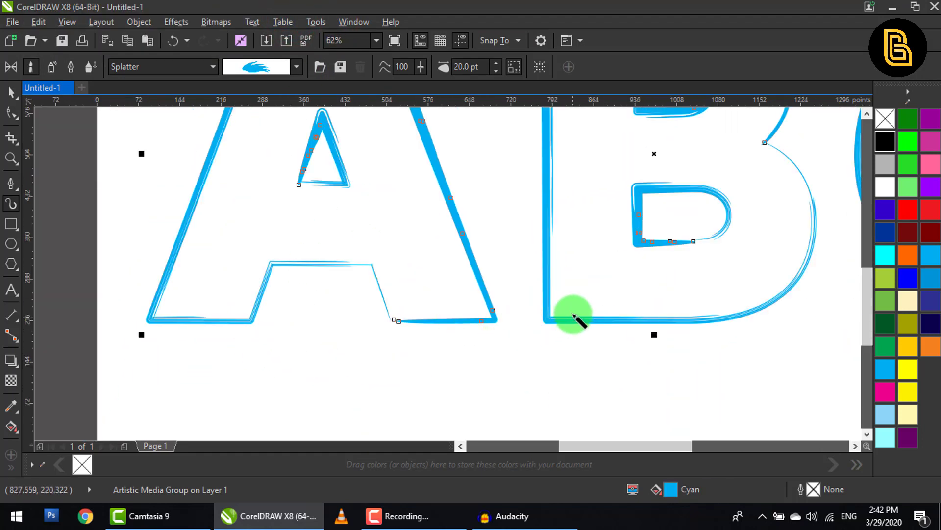
scroll(573, 314, up, 2)
scroll(714, 311, down, 2)
scroll(641, 221, up, 2)
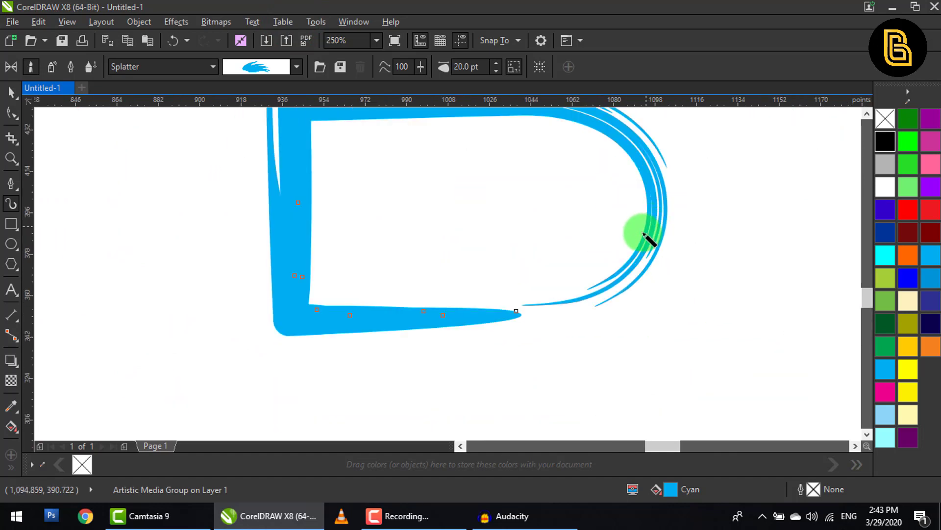
scroll(646, 234, down, 3)
scroll(605, 147, up, 2)
scroll(563, 130, down, 4)
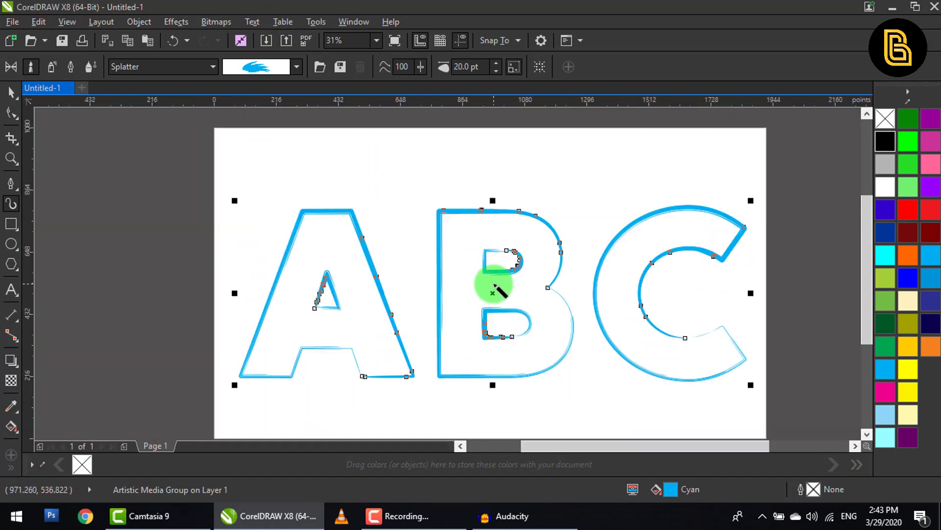
drag(475, 257, 415, 249)
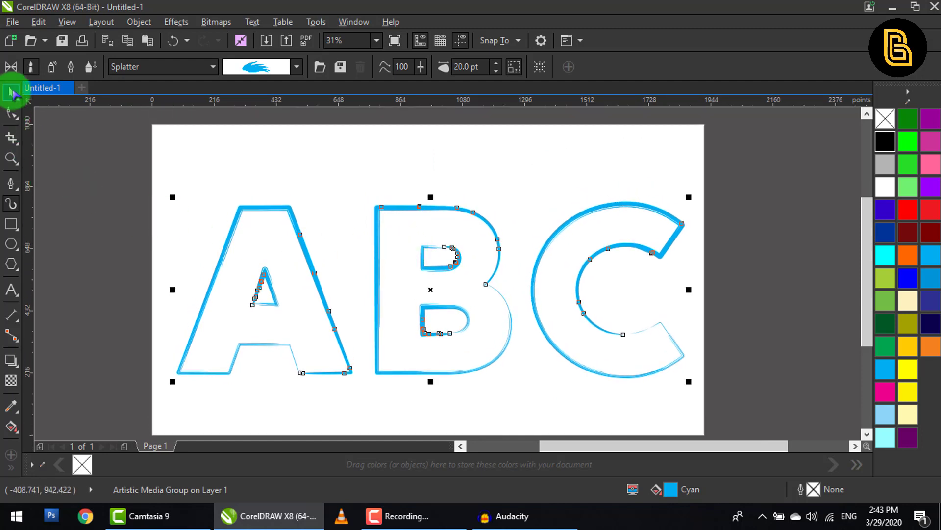
Switch the artistic media to the Scroll category, try the thin multi-line brushstroke on the ABC letters, and inspect it around the B
click(12, 93)
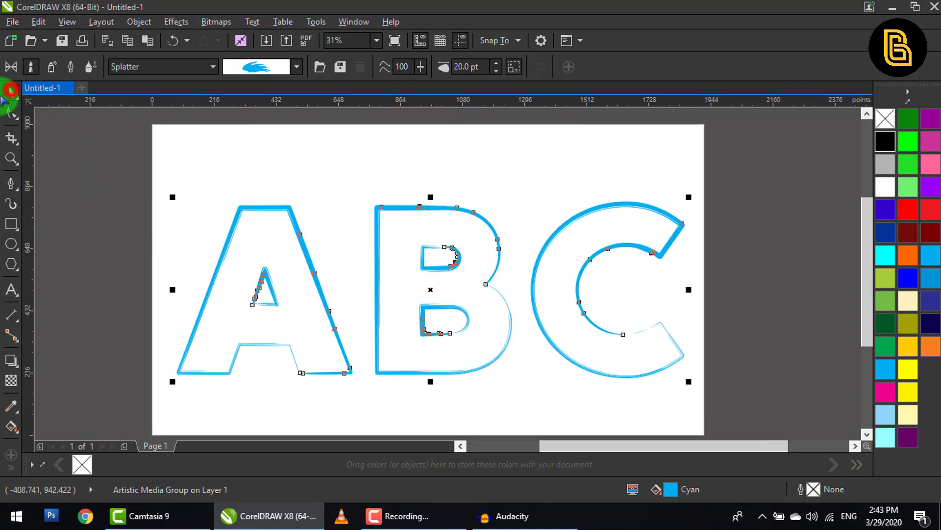
click(208, 71)
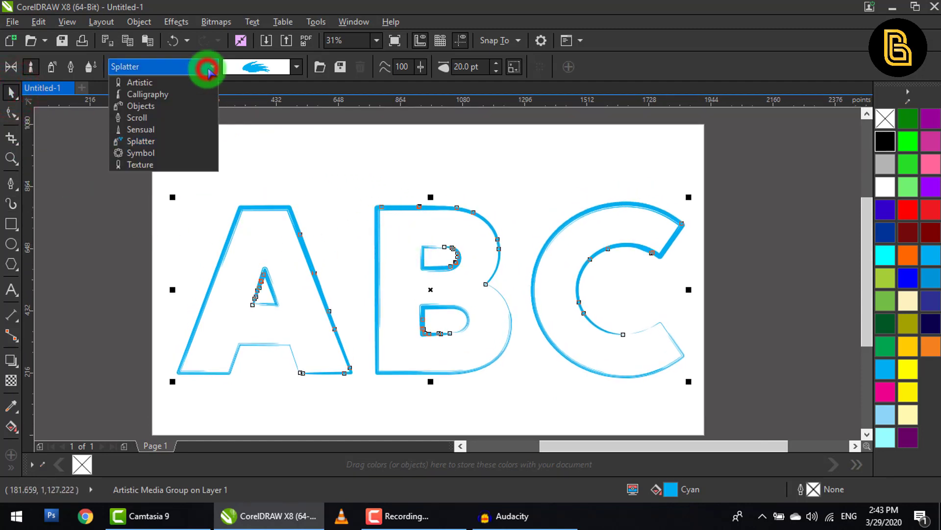
click(190, 117)
click(297, 67)
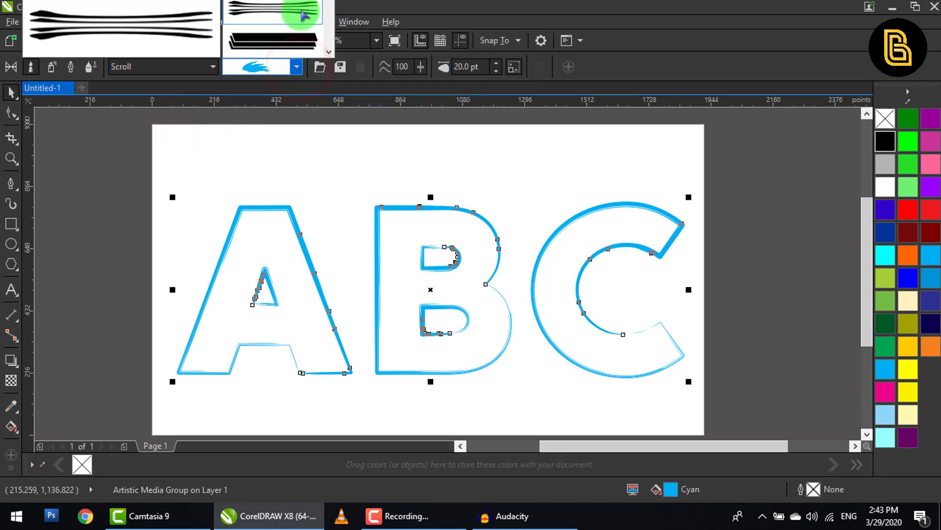
click(328, 32)
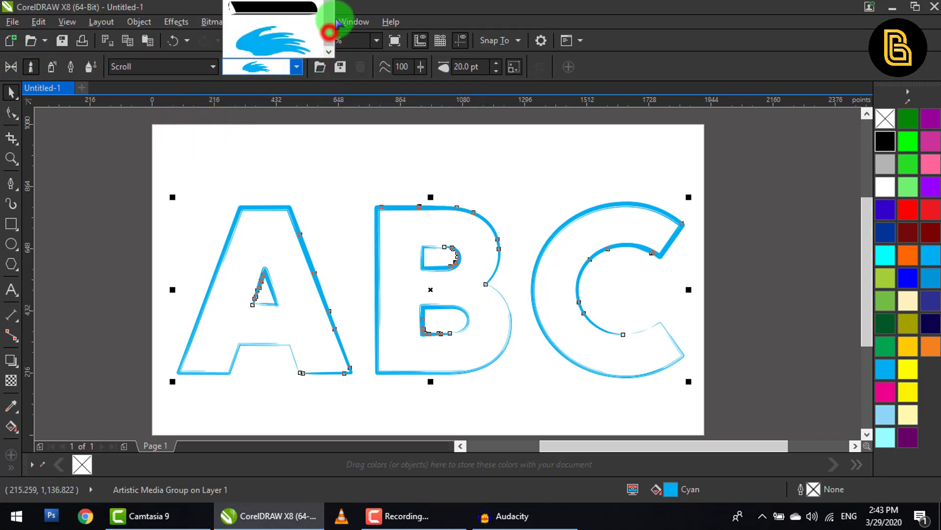
drag(334, 32, 332, 5)
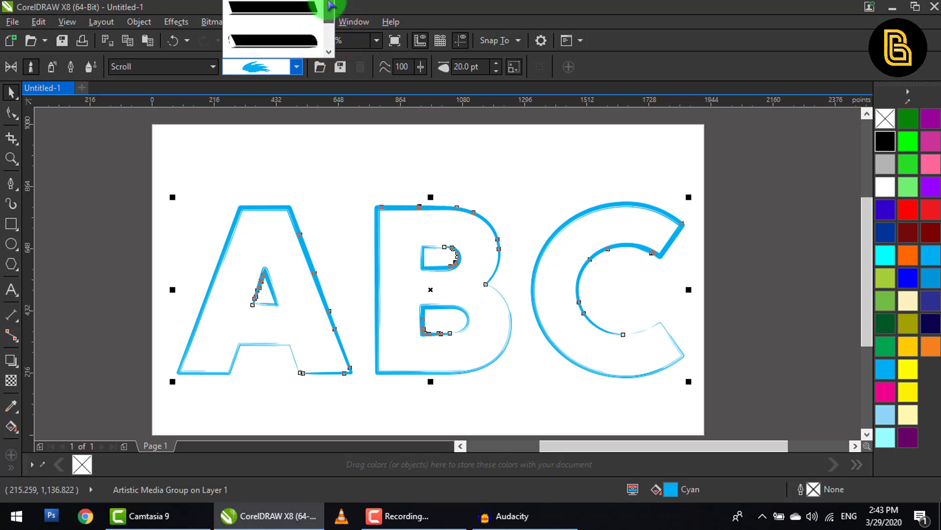
click(194, 71)
click(296, 66)
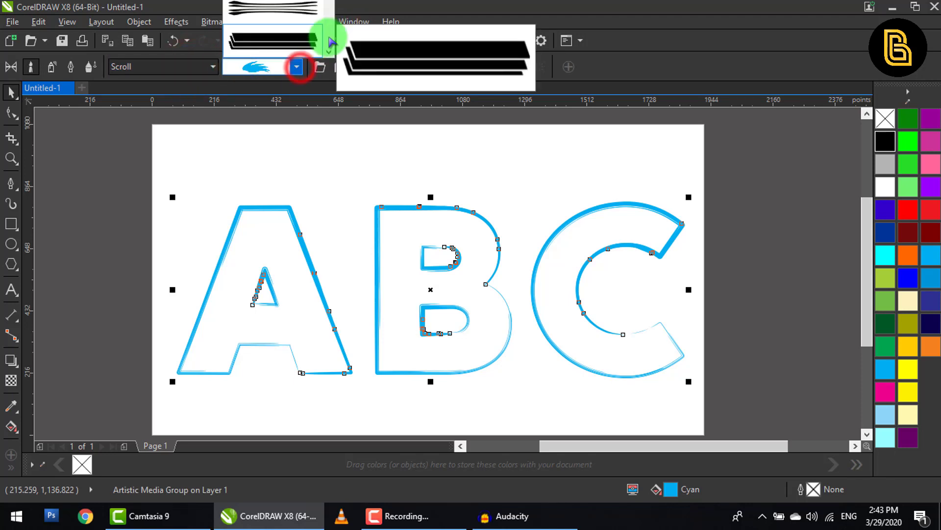
click(292, 15)
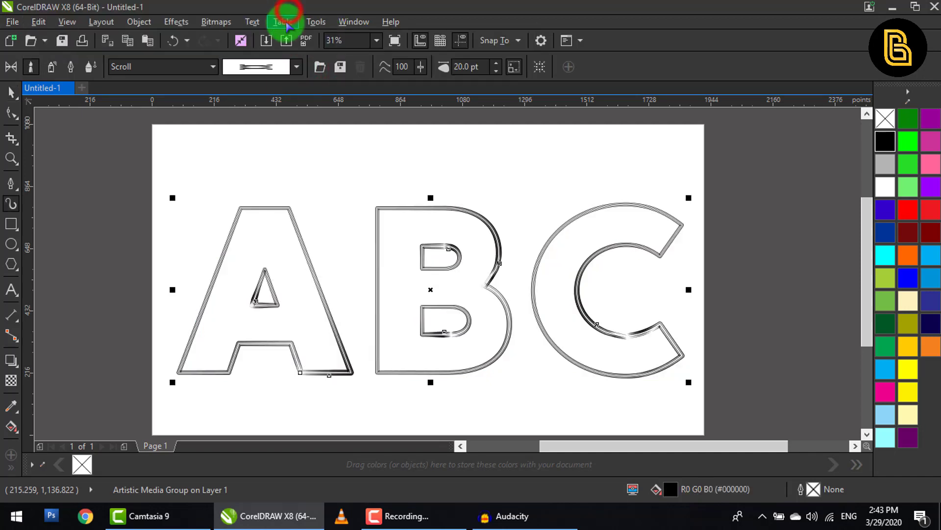
scroll(498, 245, up, 3)
scroll(509, 247, down, 3)
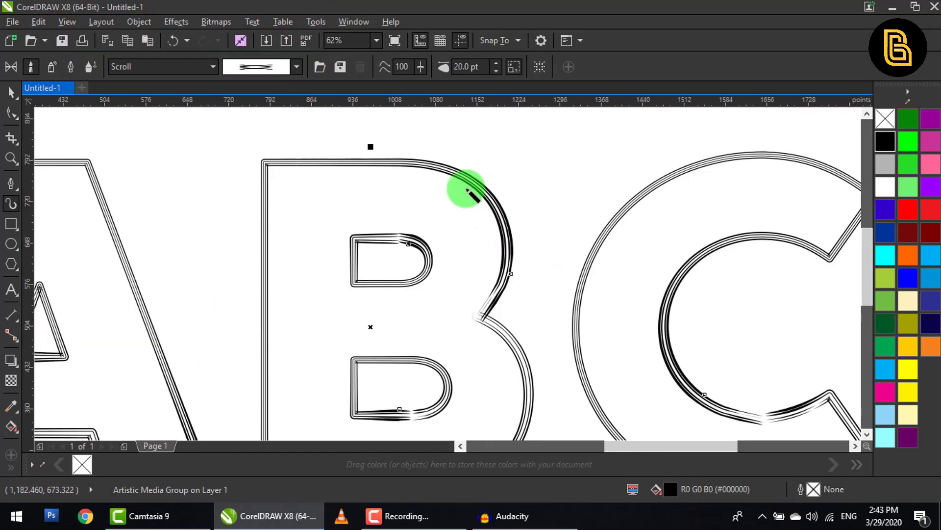
Try the thick black layered Scroll brushstroke on the ABC letters and inspect it on the A's inner triangle
click(298, 69)
click(289, 40)
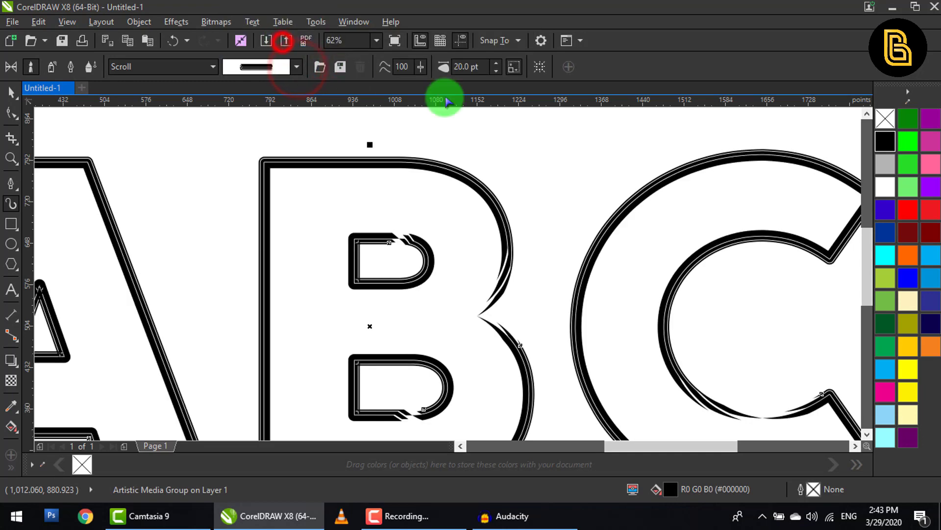
scroll(569, 157, down, 1)
scroll(329, 226, up, 2)
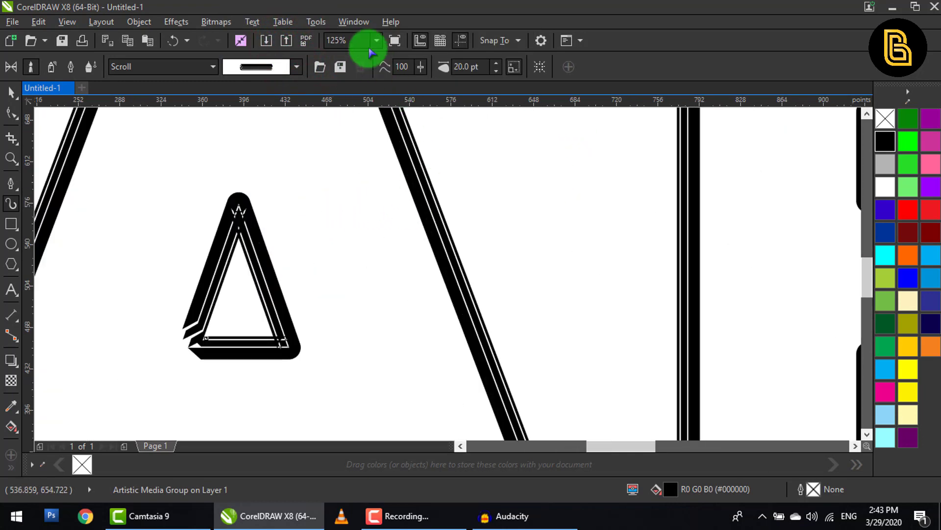
Restore the light blue Splatter brushstroke on the ABC letters
click(298, 66)
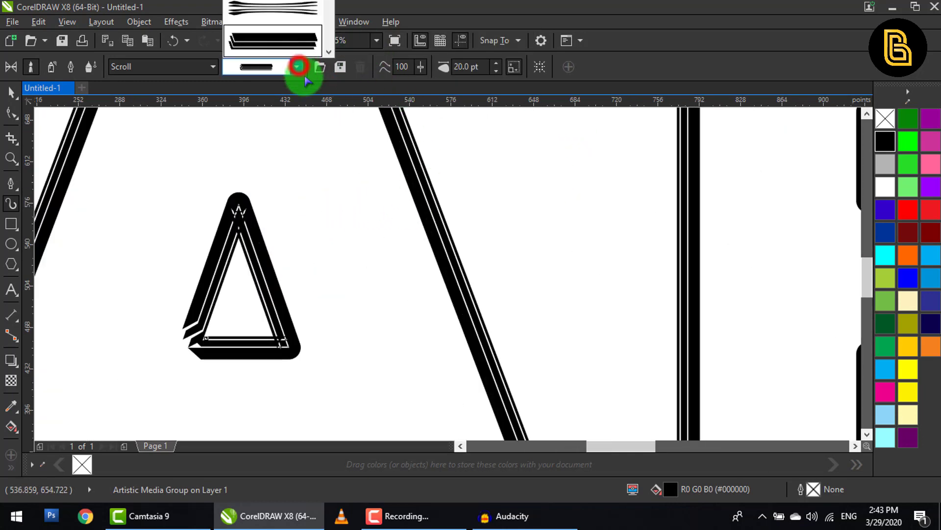
scroll(325, 35, down, 3)
click(321, 33)
scroll(459, 259, down, 2)
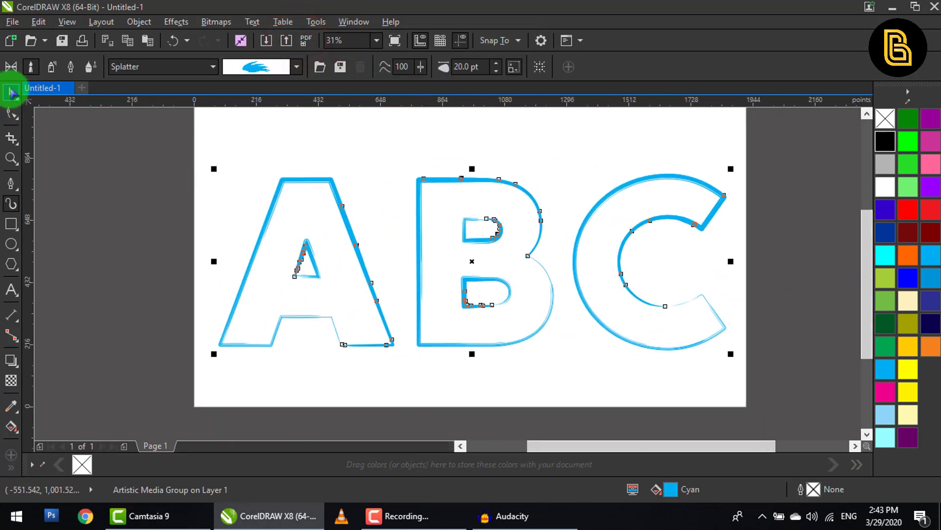
click(315, 199)
right_click(304, 200)
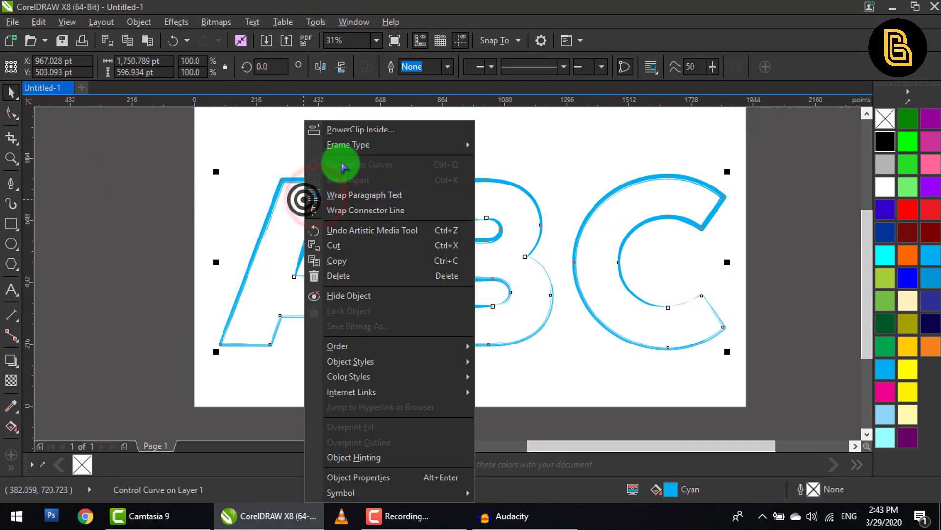
click(231, 186)
right_click(290, 180)
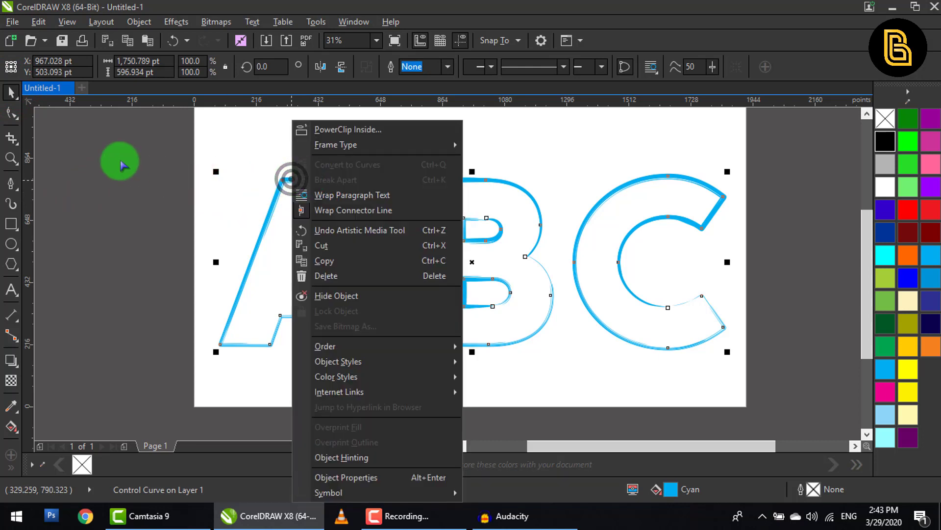
click(121, 164)
Break the artistic media group apart and delete the thin black control curve separated from the brush outlines
right_click(290, 179)
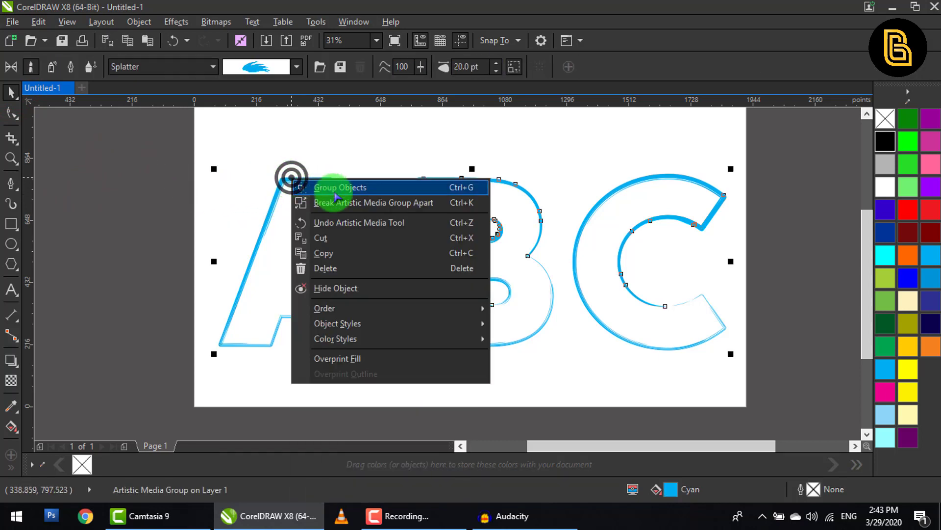
click(319, 204)
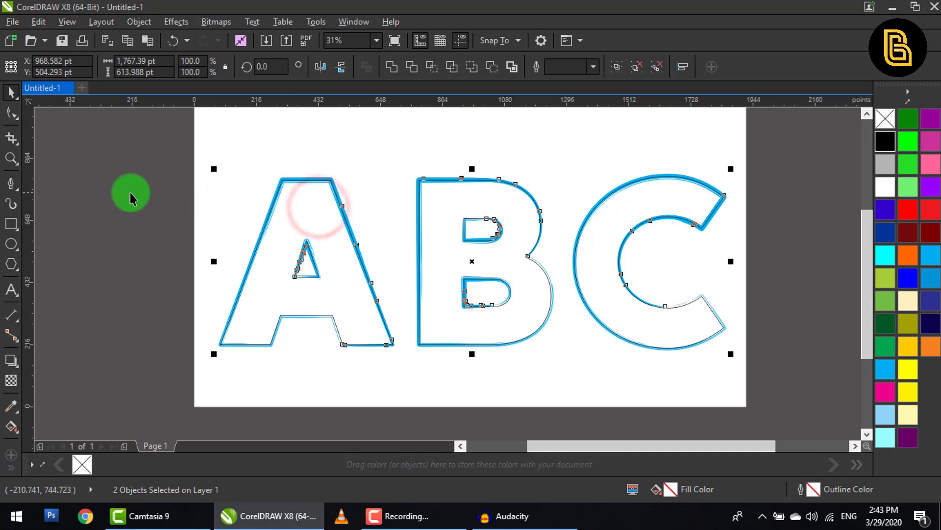
click(130, 193)
click(292, 201)
drag(323, 210, 210, 199)
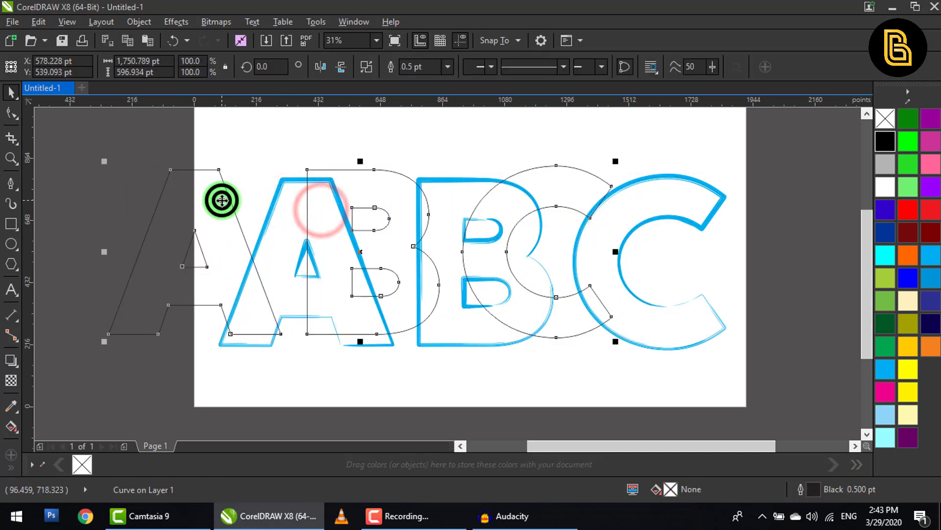
right_click(218, 199)
click(265, 277)
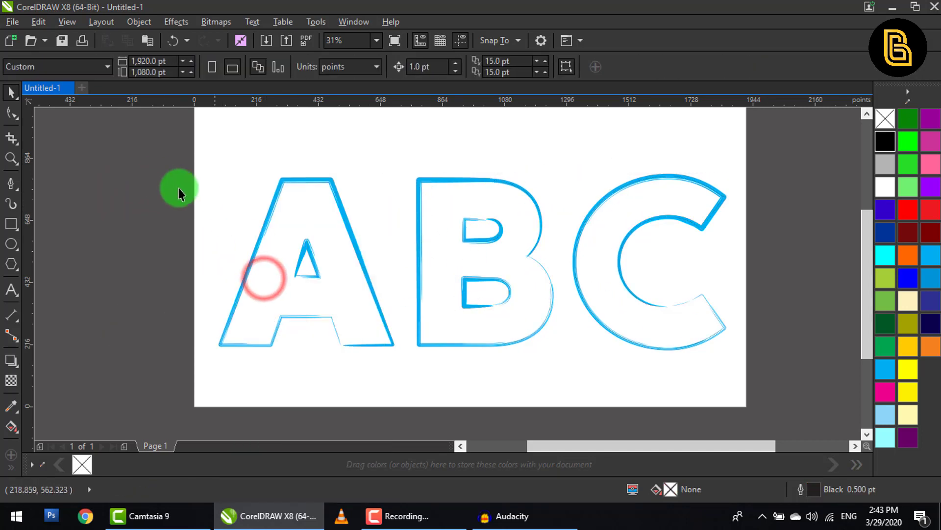
drag(116, 149, 799, 397)
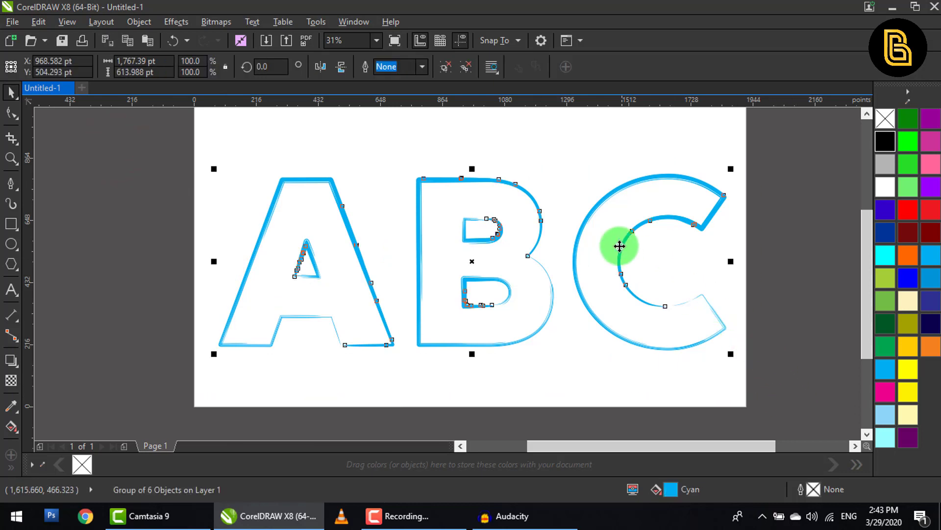
click(145, 199)
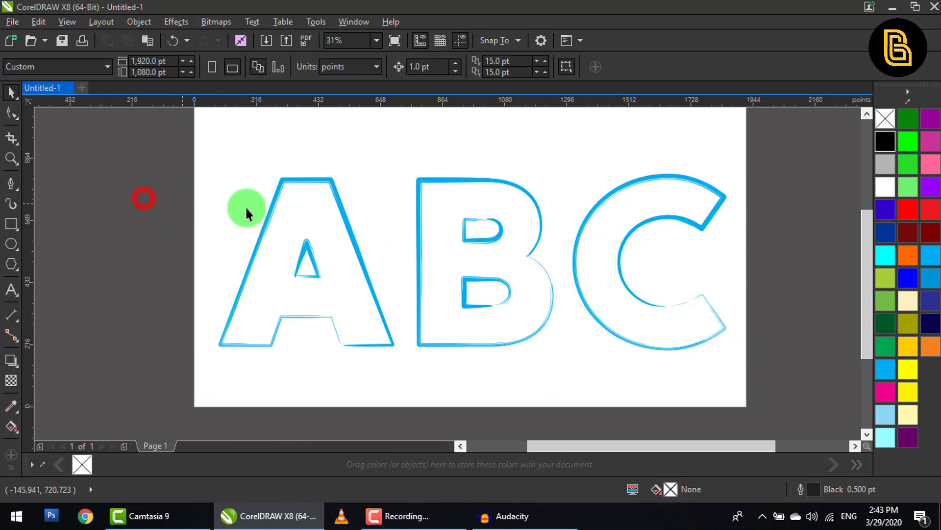
Try dark blue and magenta on the brush-outlined letters, and set their colour to red
click(332, 191)
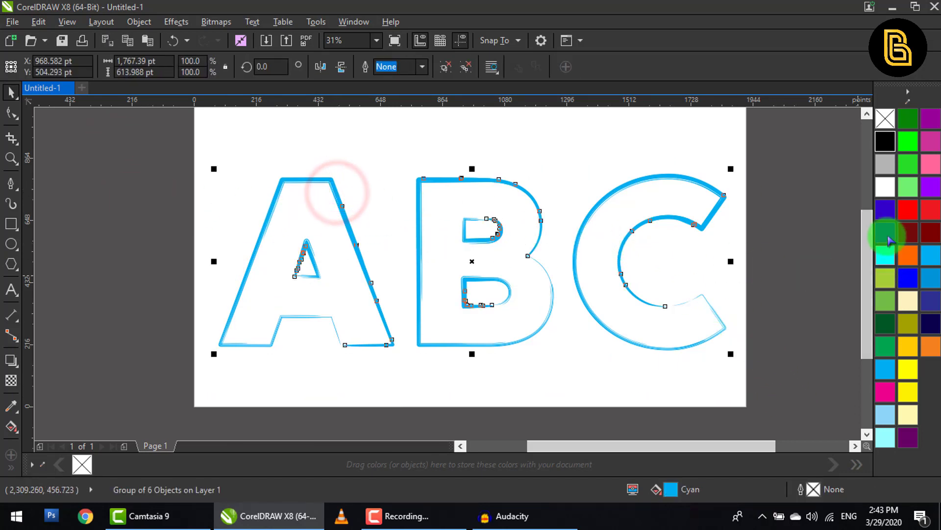
right_click(886, 232)
right_click(885, 392)
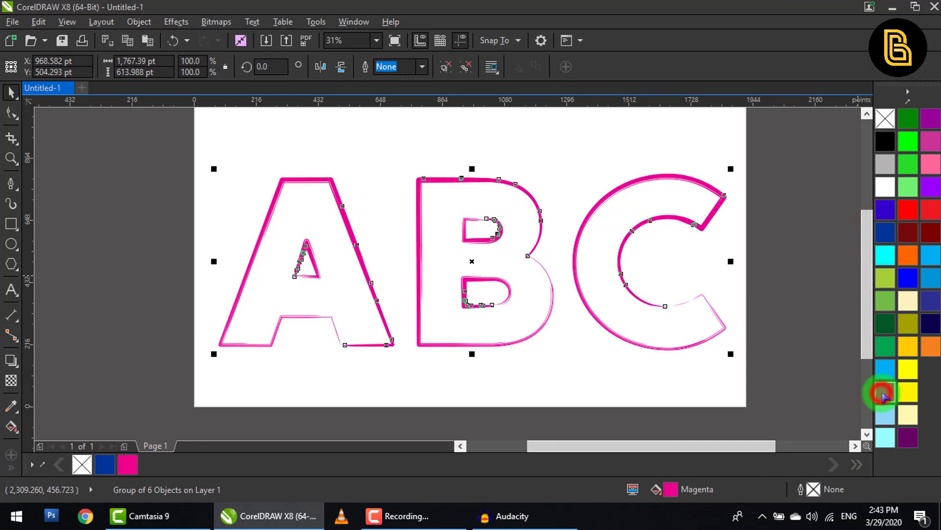
right_click(908, 209)
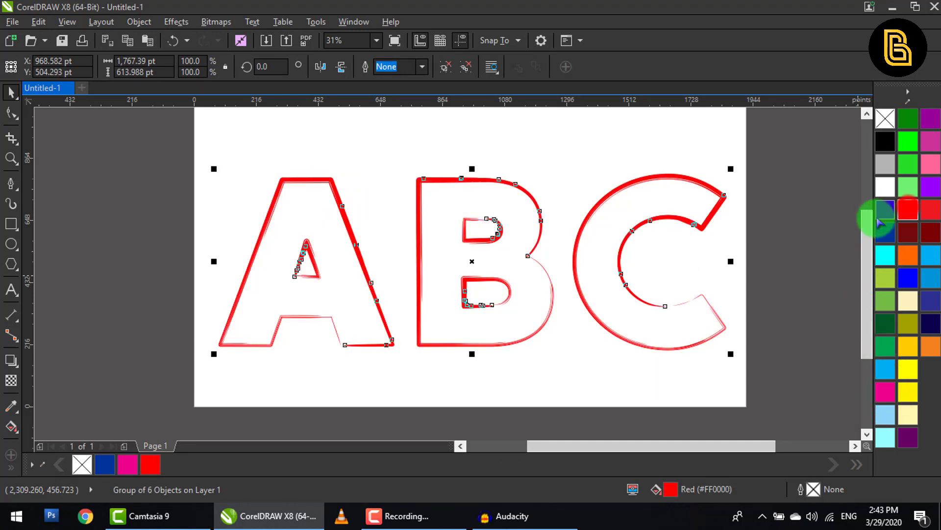
click(751, 250)
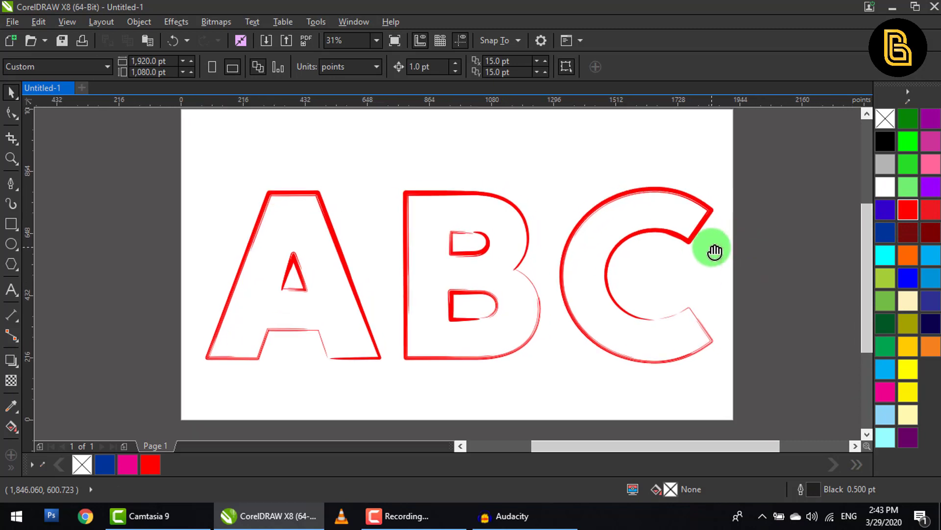
Apply a linear fountain fill to the letters running diagonally down from the A's upper-left corner, from red to dark blue
click(10, 429)
click(256, 173)
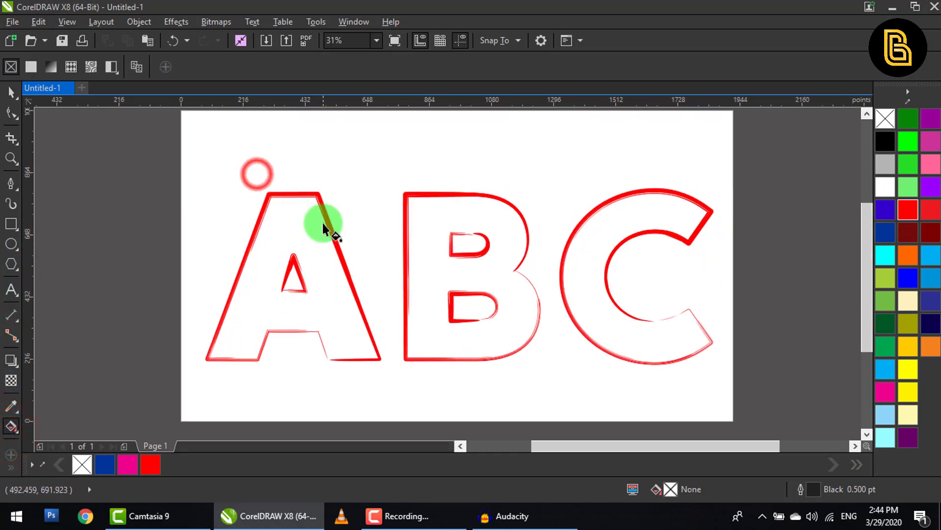
click(319, 196)
drag(268, 192, 394, 310)
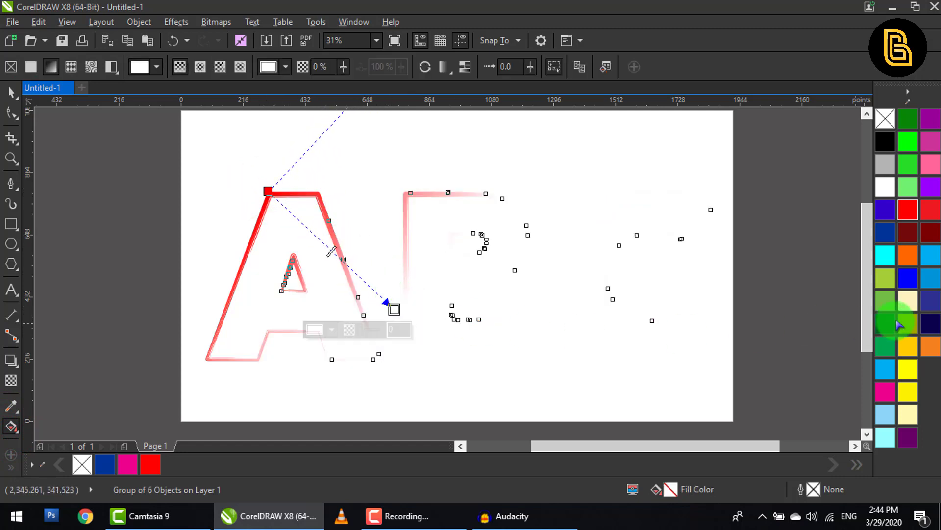
drag(890, 238, 935, 314)
click(933, 308)
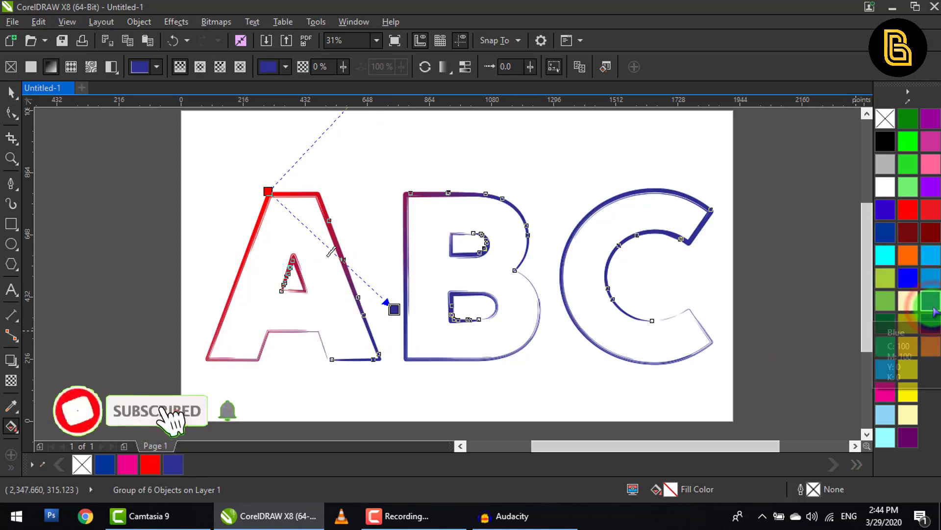
Add light blue, green and yellow colour nodes to the fountain fill at 73%, 49% and 25%
double_click(362, 278)
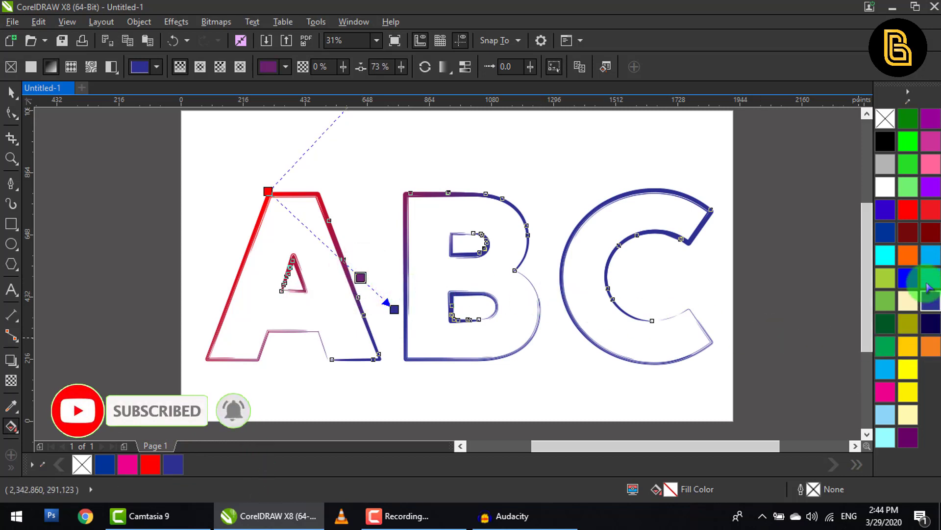
drag(929, 288, 331, 250)
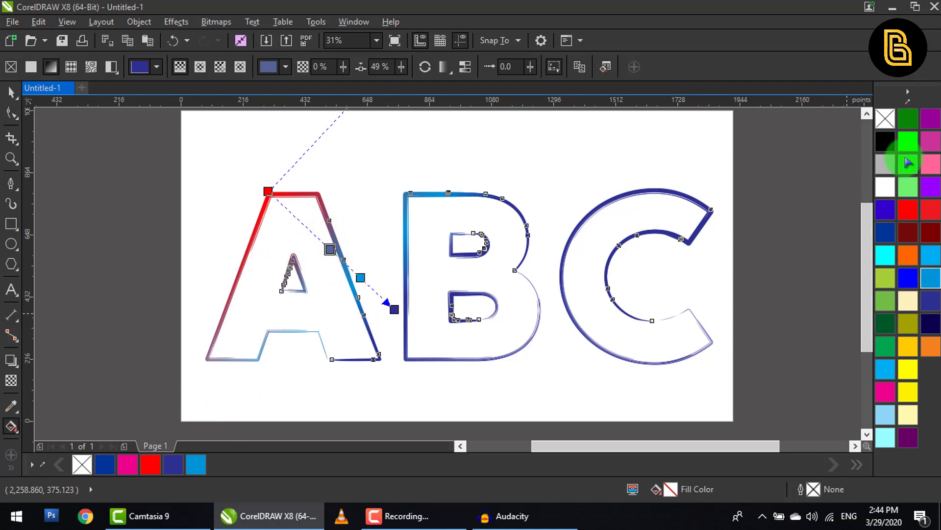
drag(887, 352, 318, 234)
double_click(305, 228)
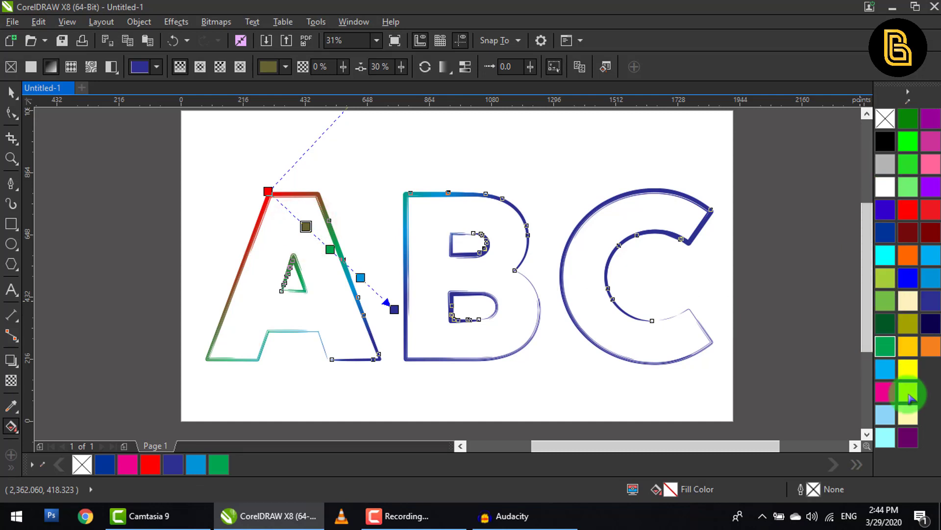
click(909, 394)
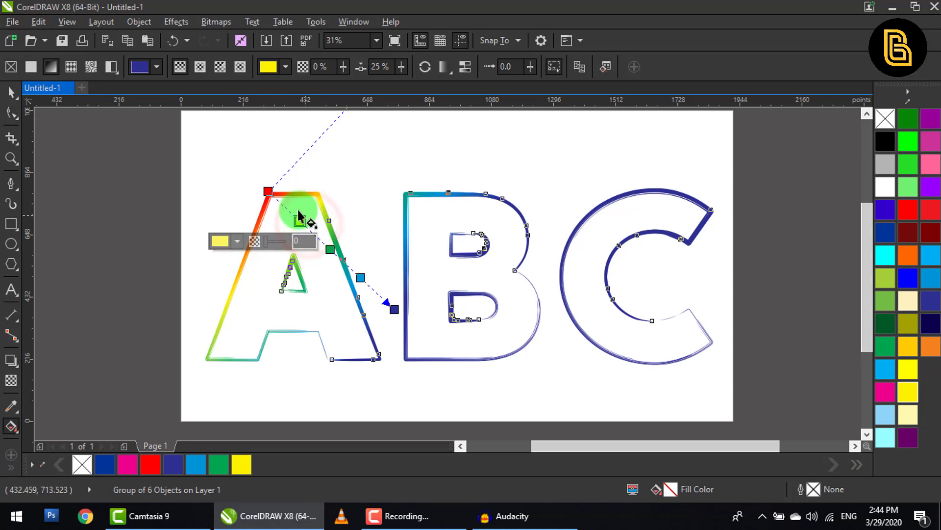
Set the fountain fill to Repeat and Mirror and shorten its diagonal span over the A so the rainbow bands become narrower
click(267, 191)
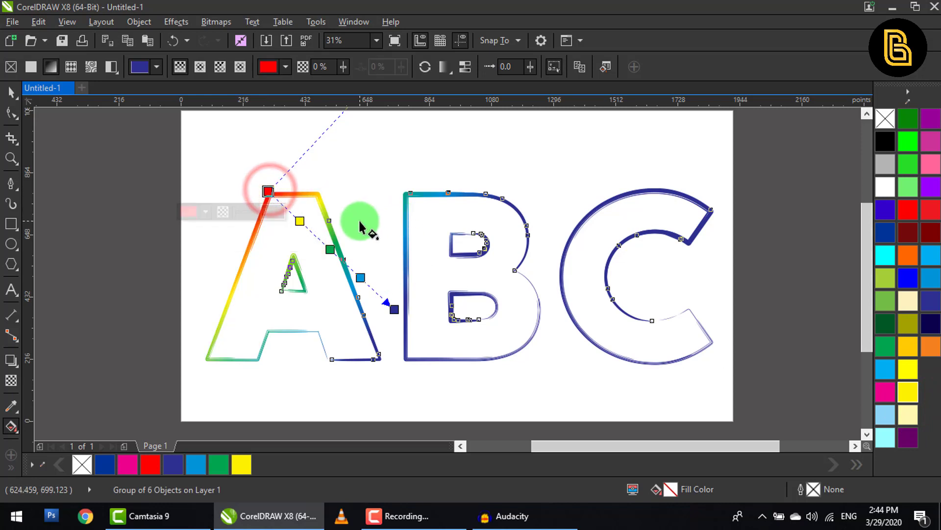
click(399, 222)
click(445, 68)
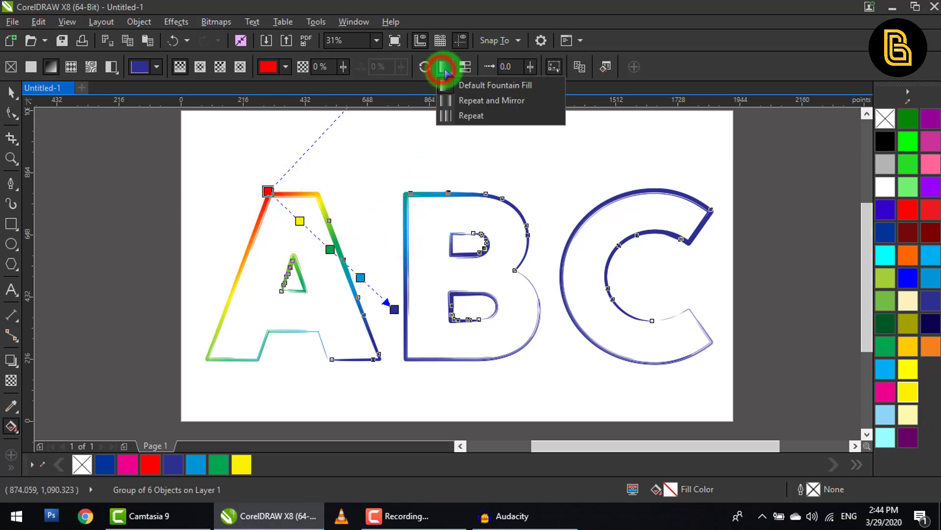
click(506, 103)
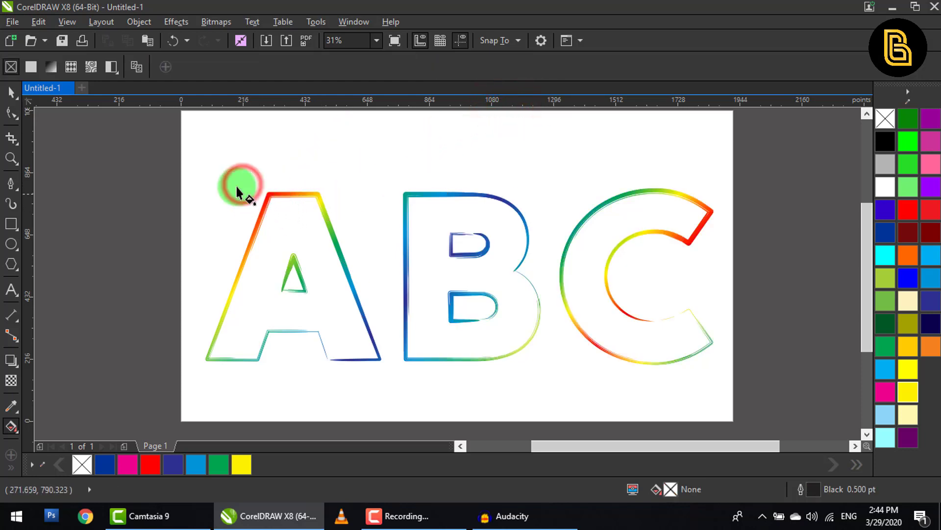
click(294, 221)
drag(284, 195, 303, 245)
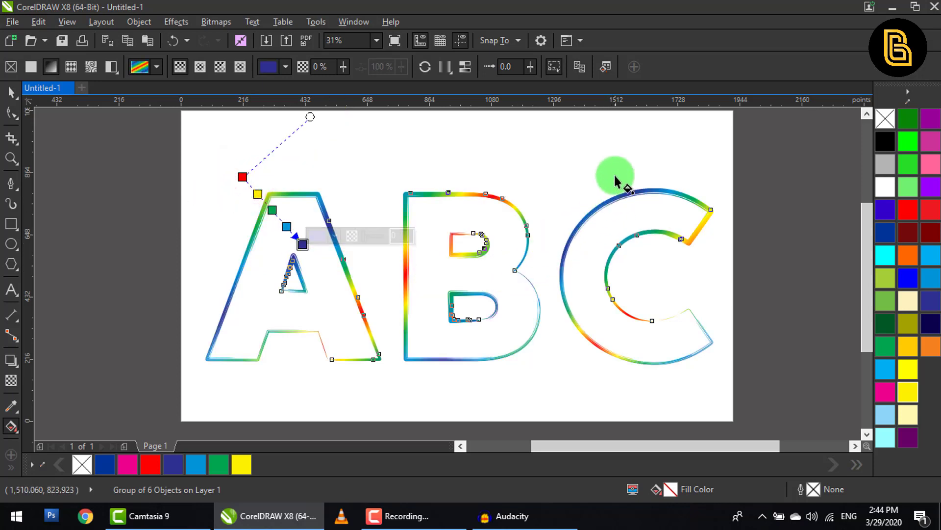
Redraw the letters' fountain fill as a short vertical span from above the C's upper-left curve down to its inner edge
drag(614, 171, 617, 247)
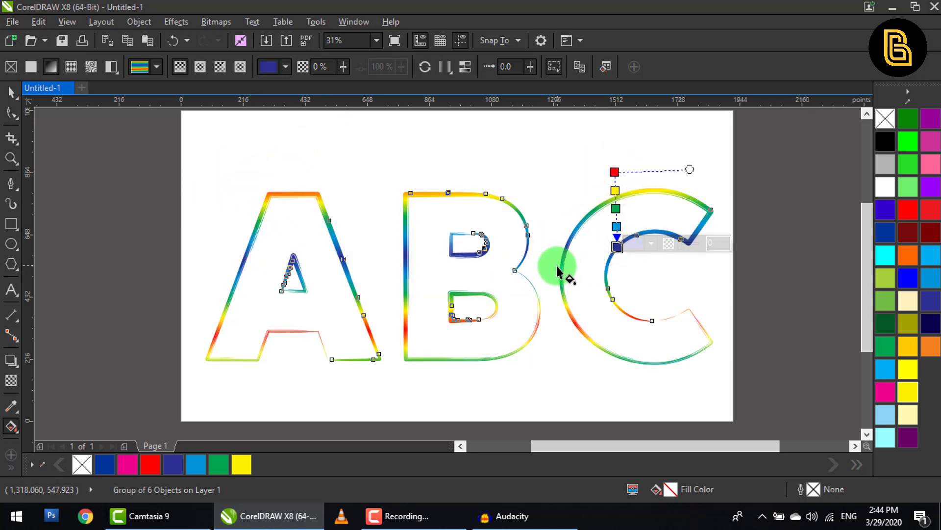
click(10, 91)
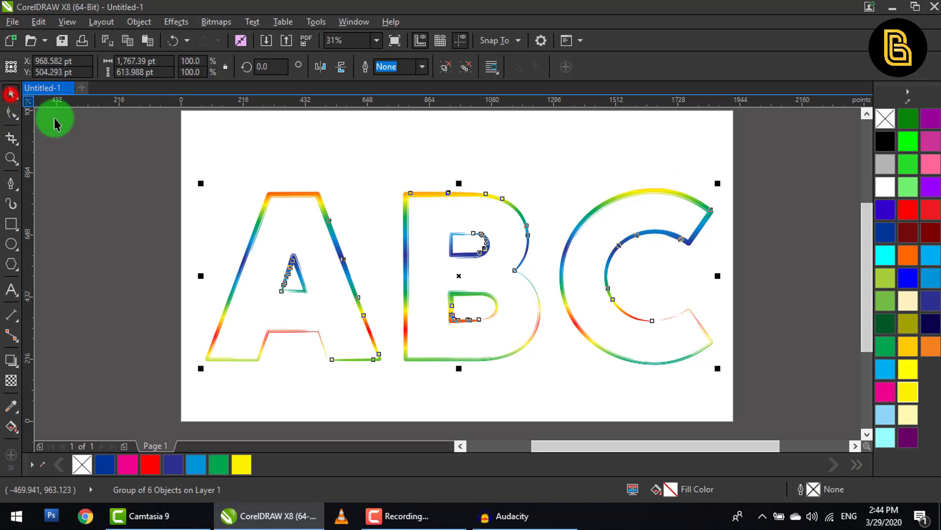
click(348, 167)
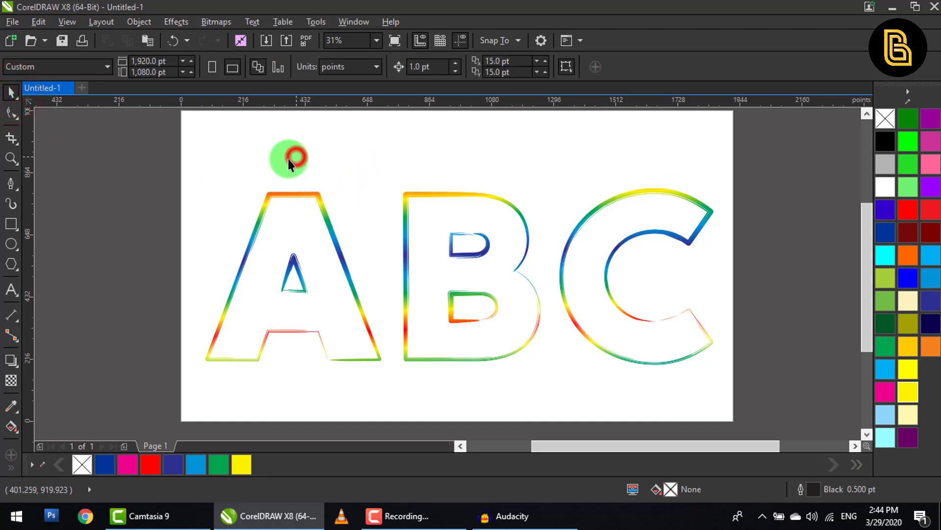
Add a page-sized rectangle behind the letters, fill it with black and remove its outline
double_click(11, 223)
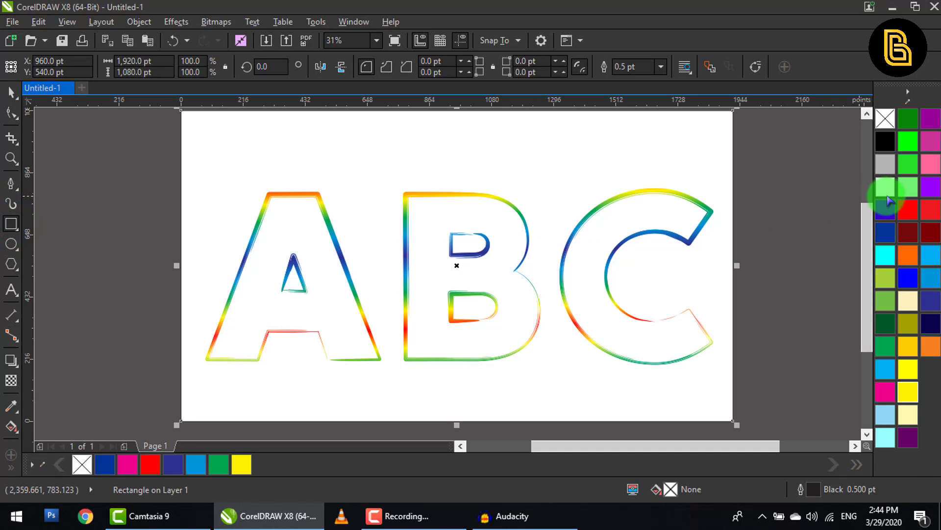
click(885, 141)
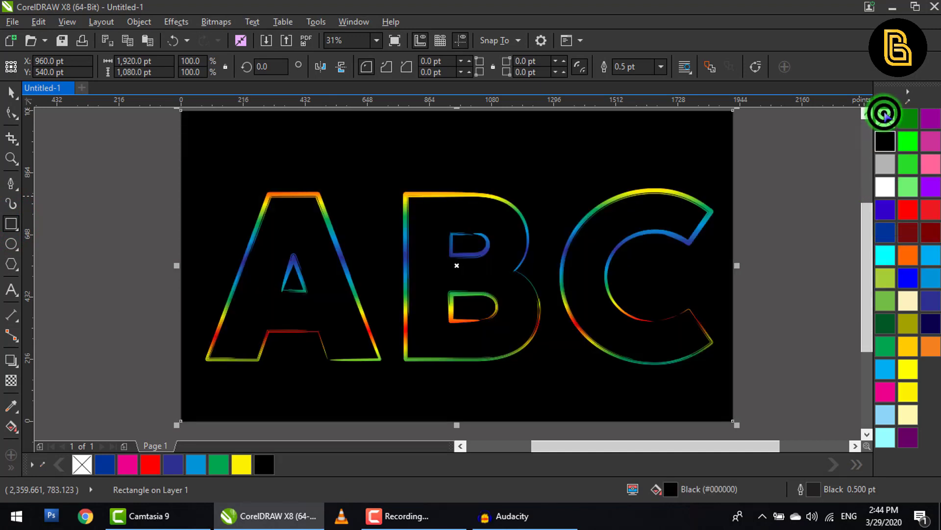
right_click(885, 114)
click(44, 166)
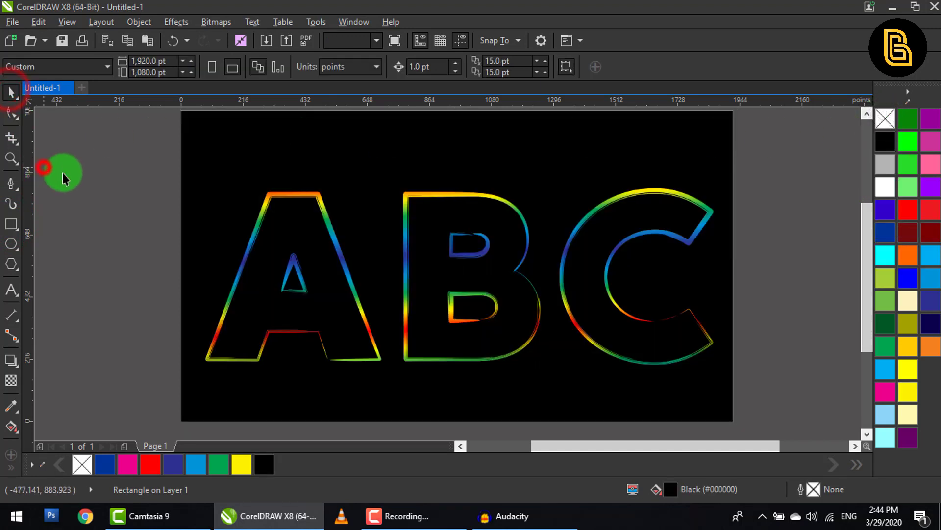
Adjust the end point of the letters' vertical fountain fill over the C
click(343, 255)
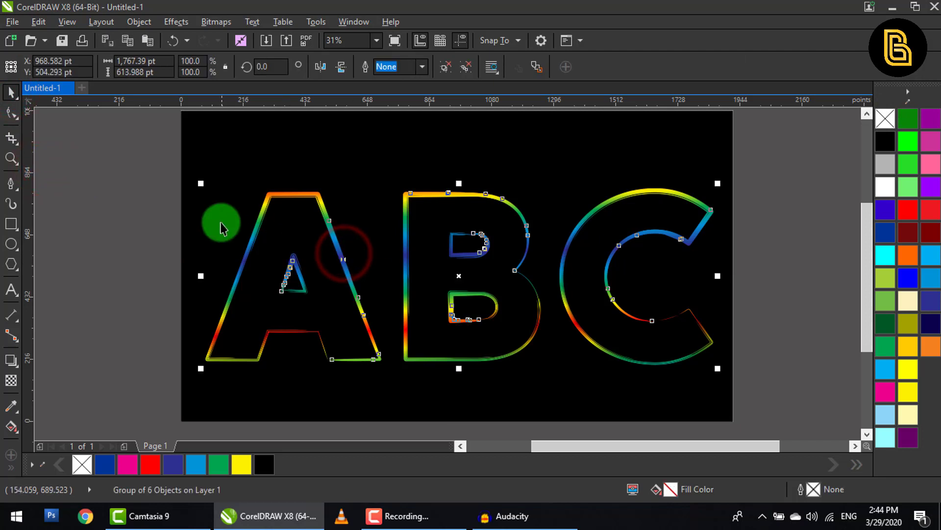
key(g)
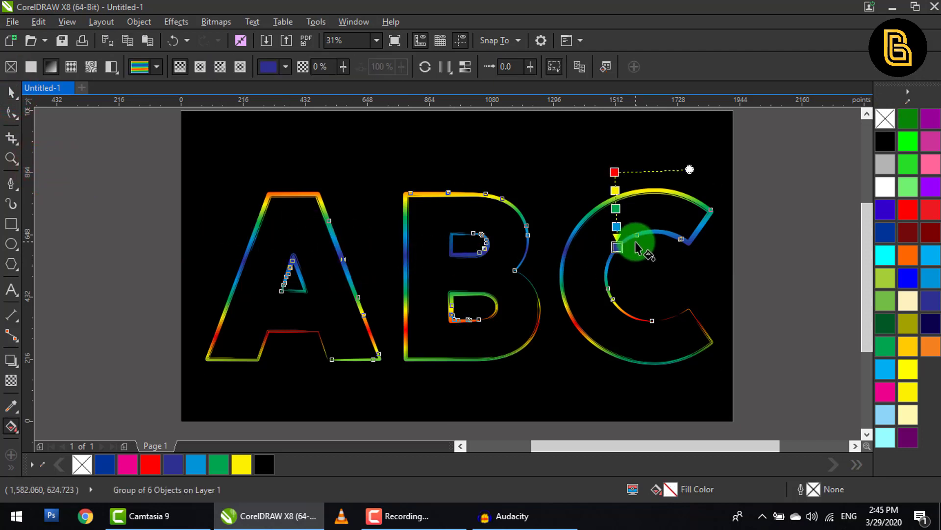
click(613, 248)
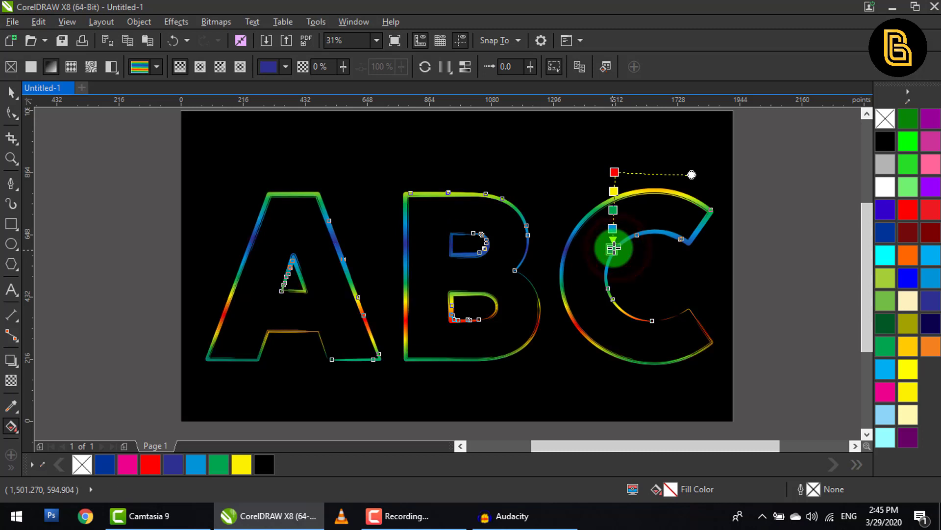
scroll(616, 251, up, 1)
drag(608, 252, 613, 254)
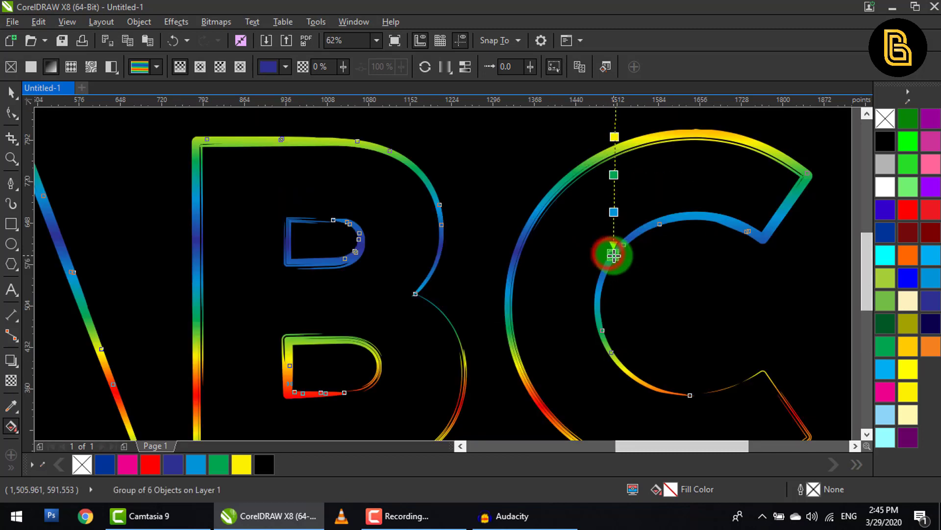
Try orange, magenta, light green, cyan, dark red and red on the fountain fill's end node, and set it to very dark blue
click(907, 255)
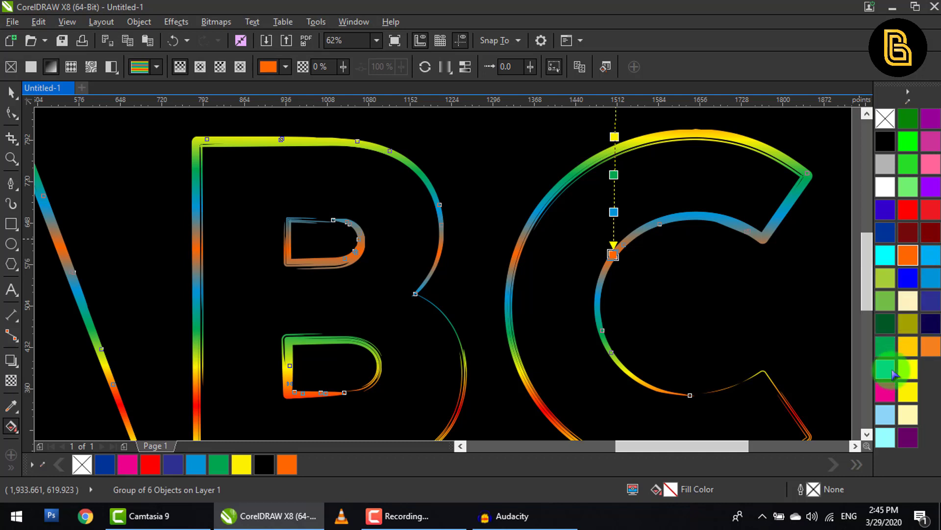
click(888, 392)
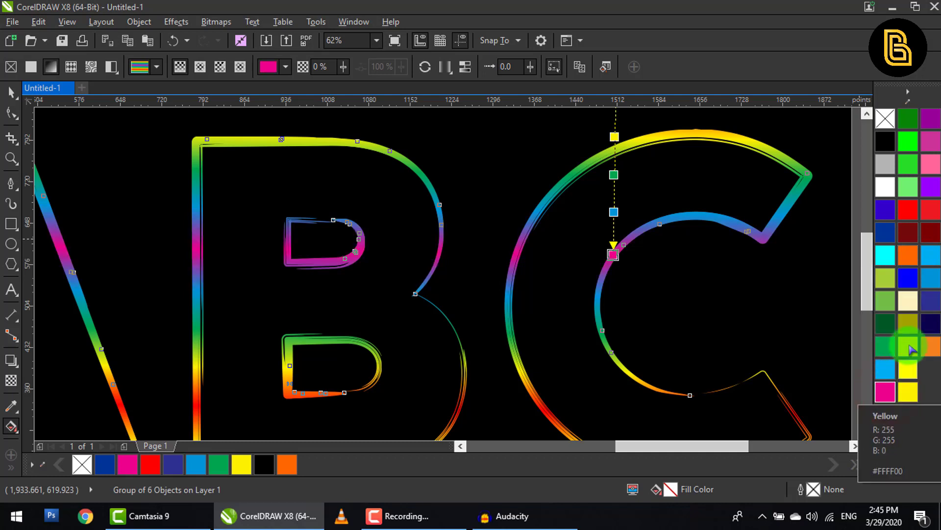
click(908, 185)
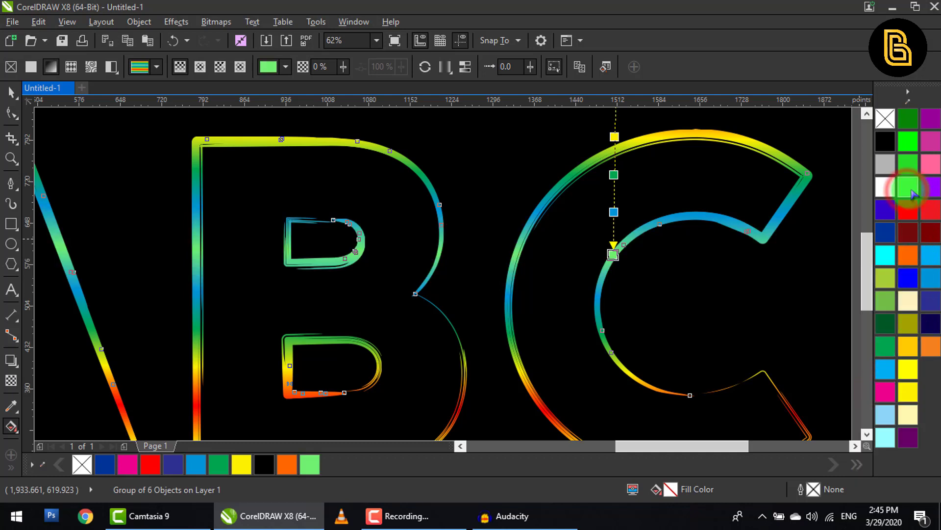
click(887, 262)
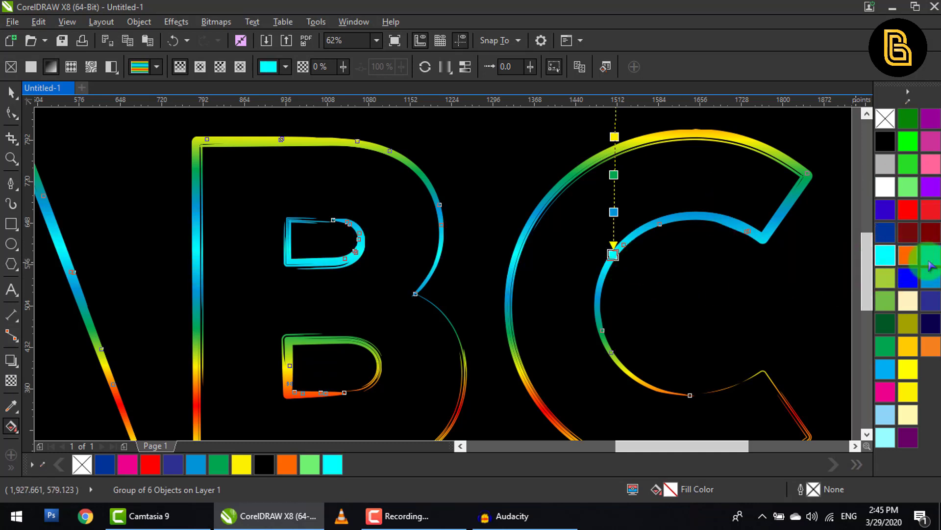
click(926, 235)
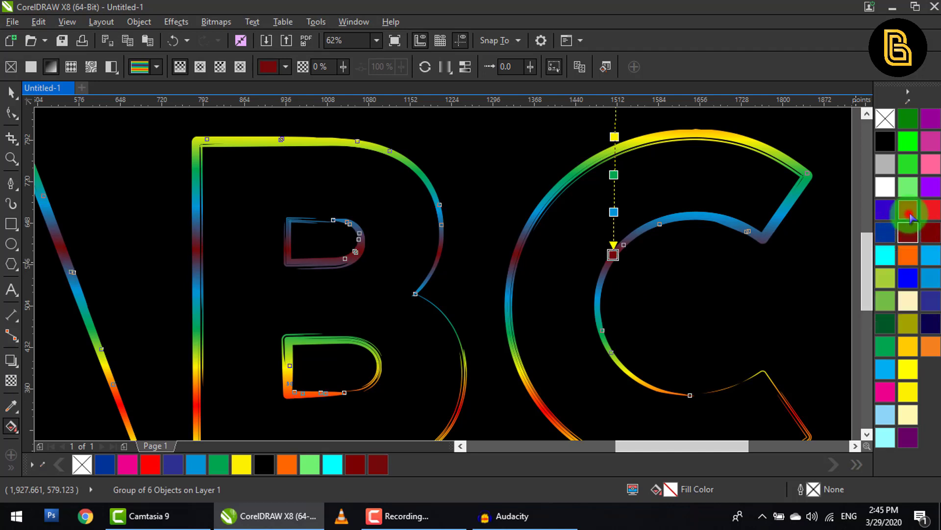
click(909, 211)
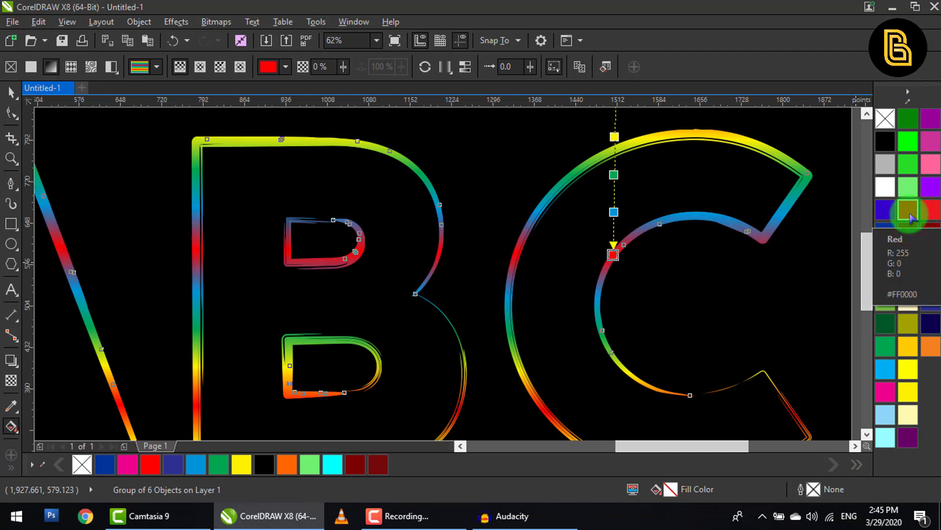
click(930, 323)
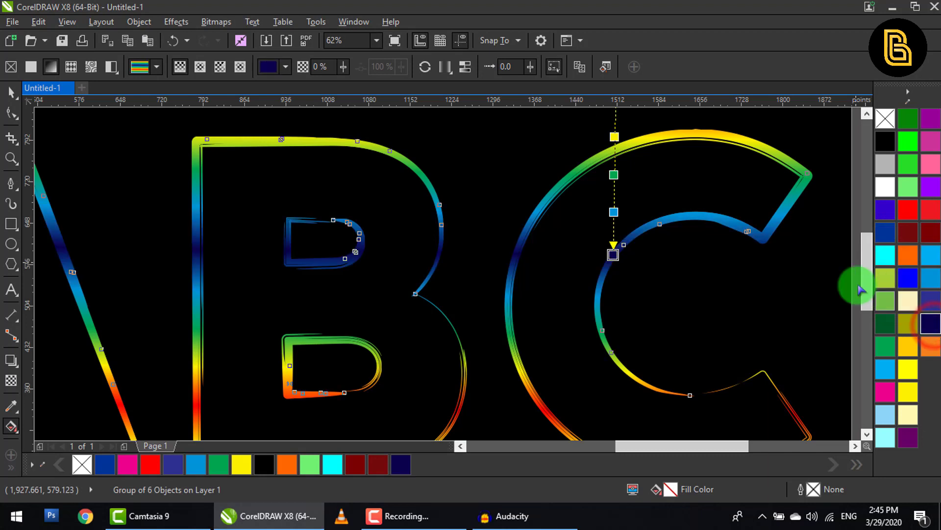
scroll(584, 235, down, 1)
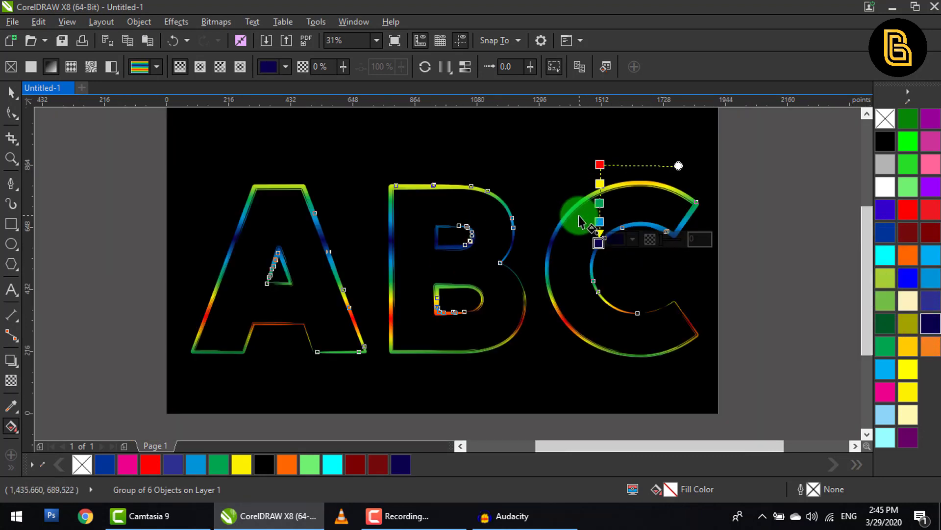
Try the fountain fill diagonally over the A, horizontally across all three letters, and horizontally from the A to the B
drag(242, 185, 298, 240)
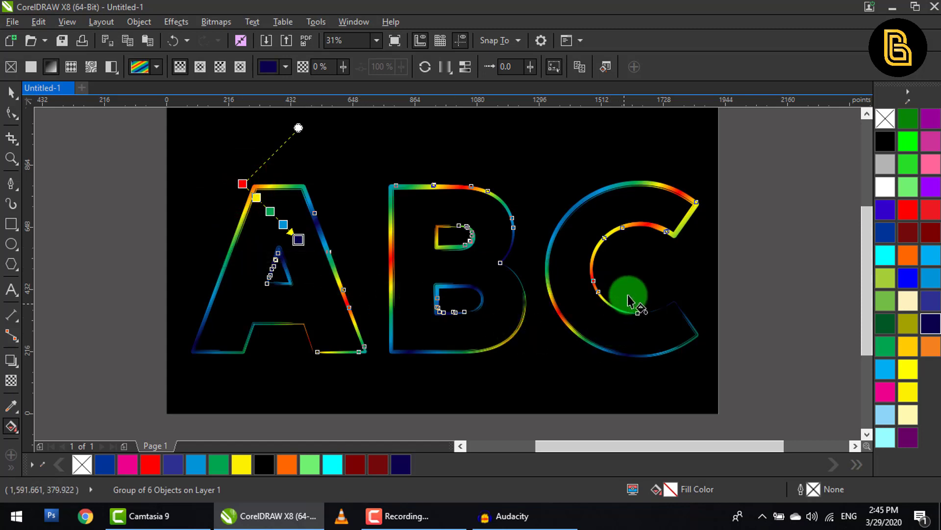
drag(193, 319, 710, 335)
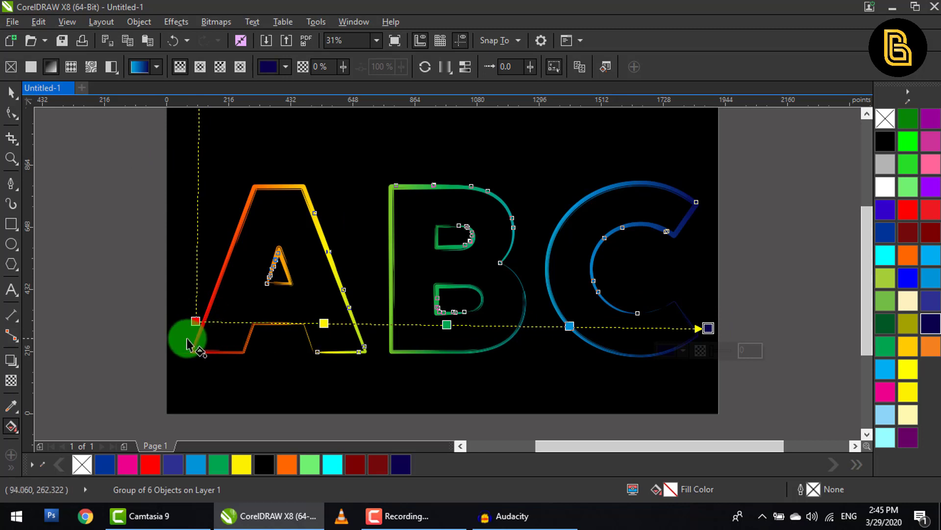
drag(186, 338, 434, 333)
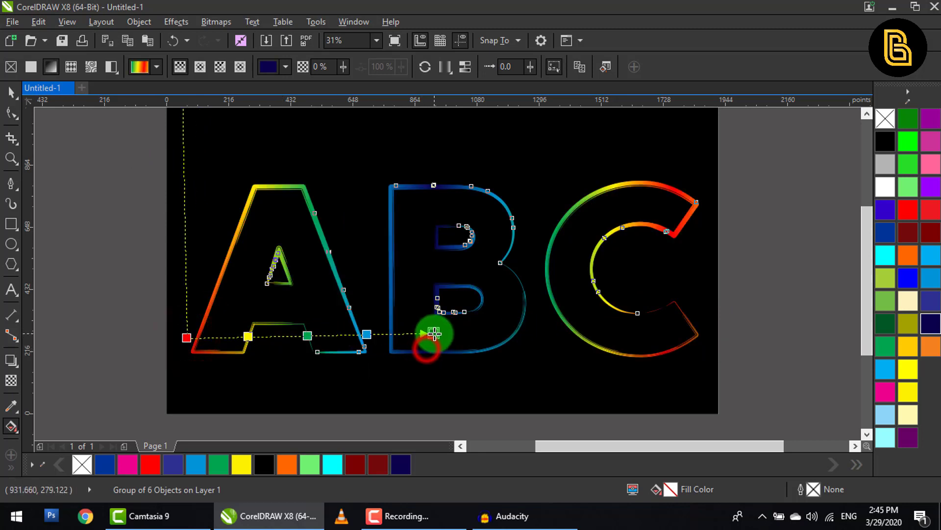
Redraw the fountain fill as a short vertical span running down from above the B's upper-left part
drag(417, 178, 421, 250)
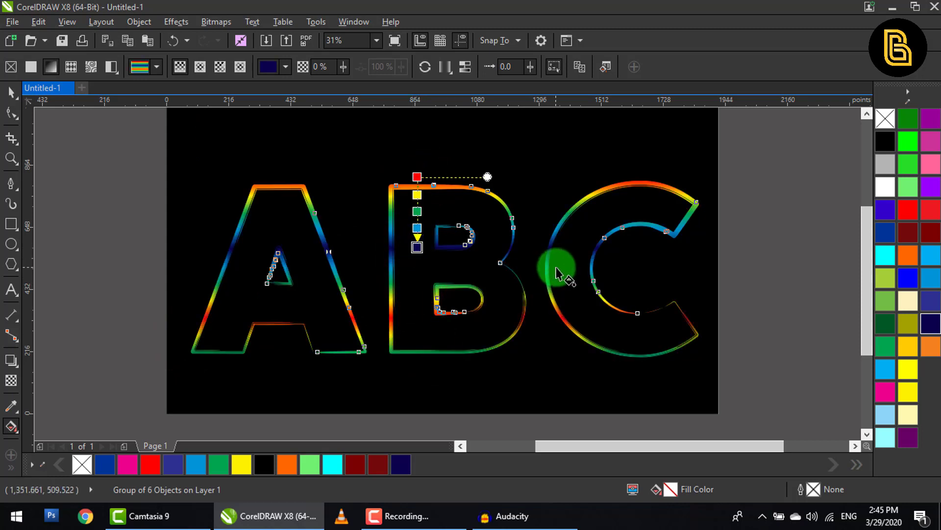
key(space)
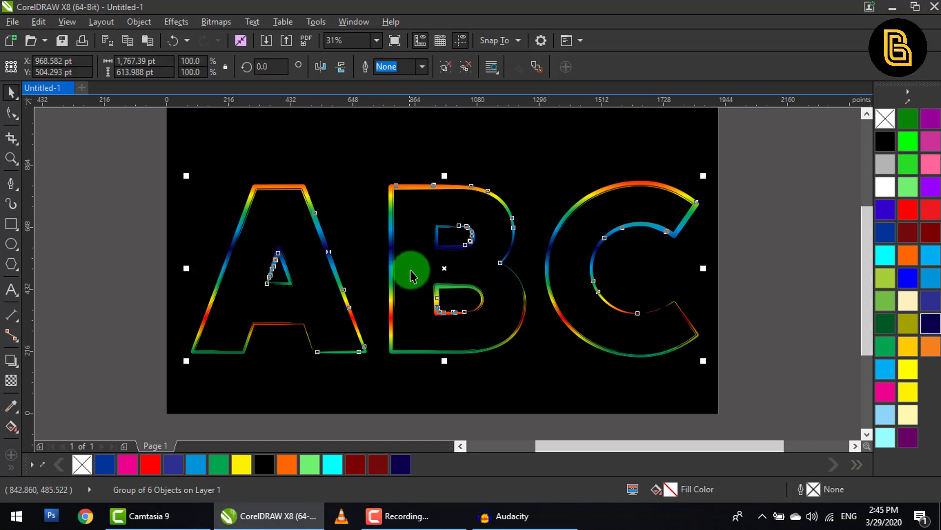
key(space)
Try red on the end node of the fountain fill, and set it to magenta
scroll(416, 248, up, 2)
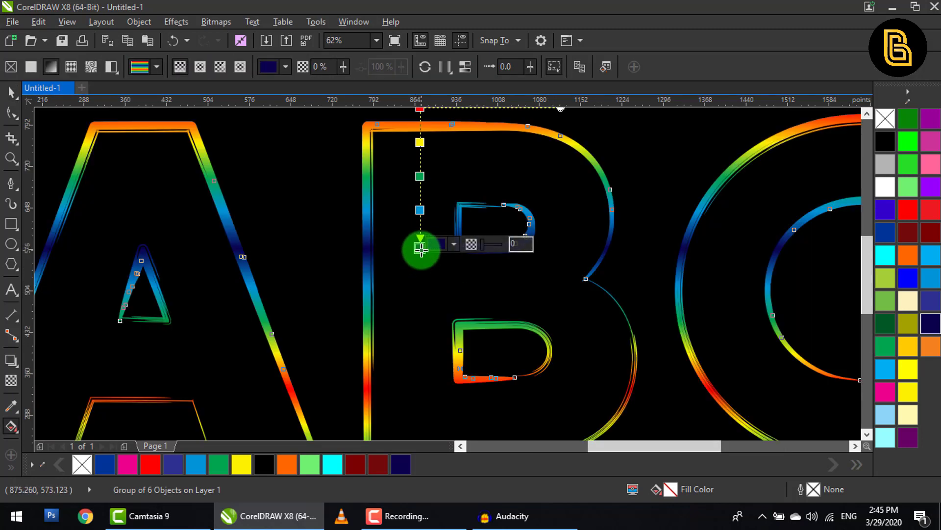
click(420, 248)
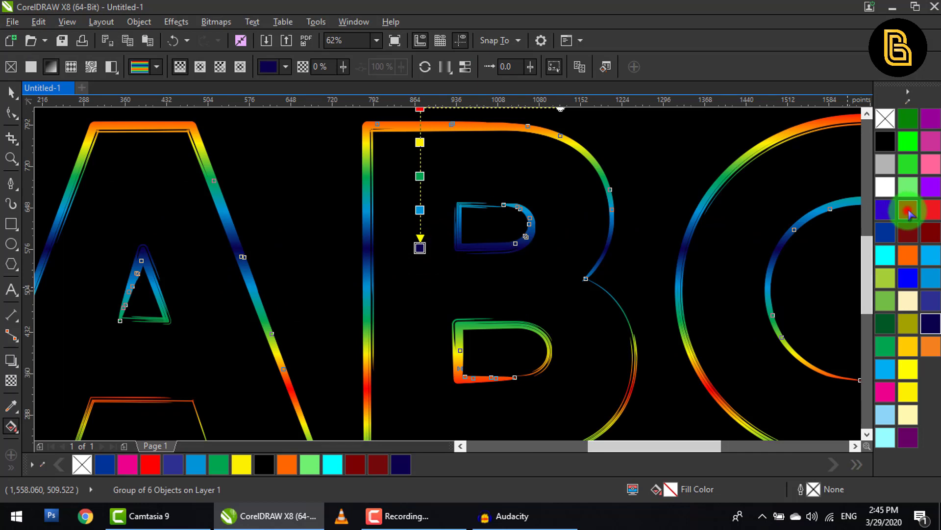
click(908, 211)
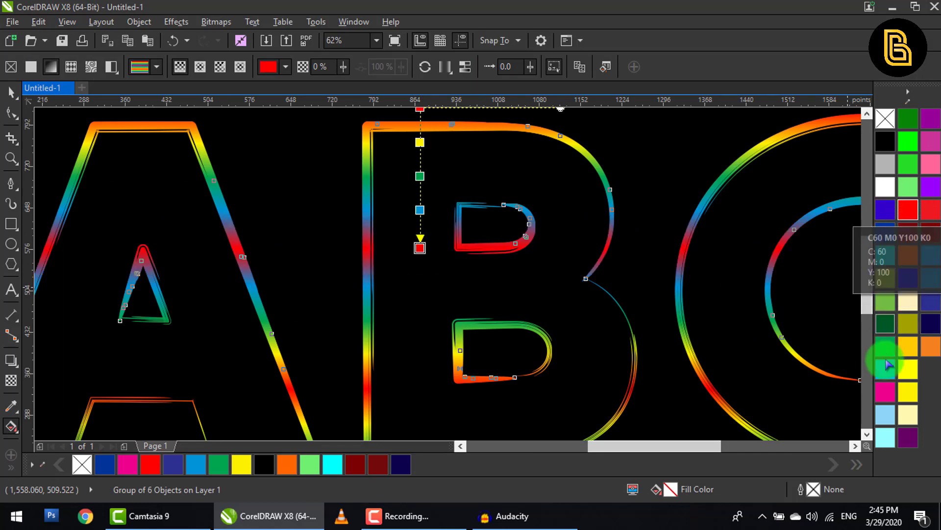
click(885, 392)
scroll(519, 294, down, 3)
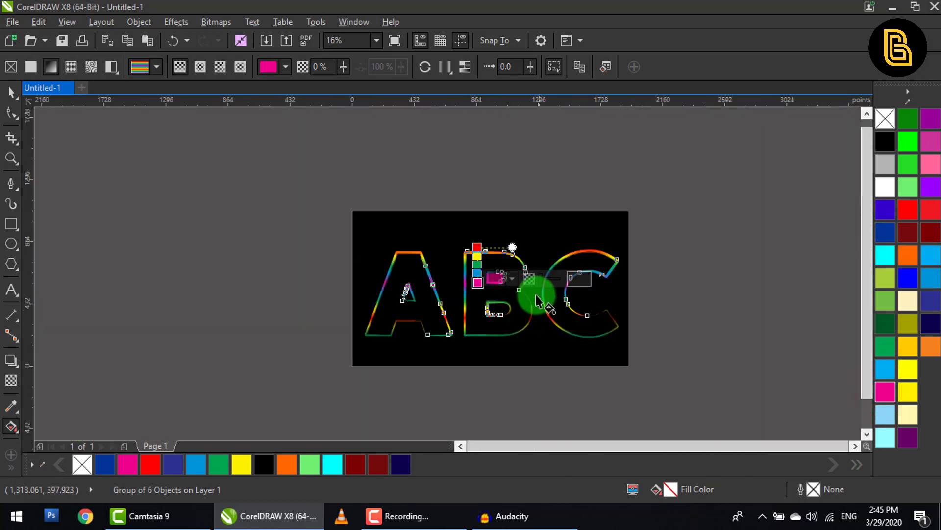
Change the fountain fill's light blue node at 73% to white and deselect the letters
scroll(538, 300, up, 2)
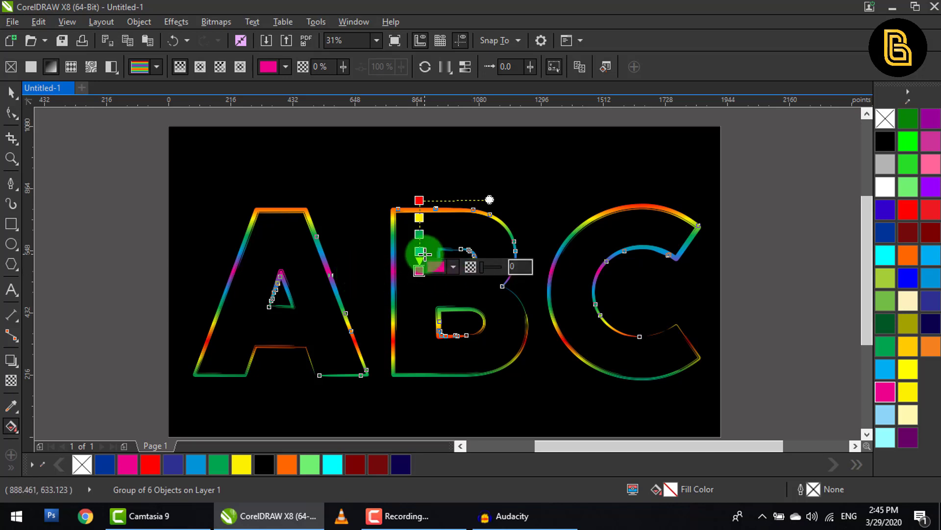
click(420, 251)
click(886, 187)
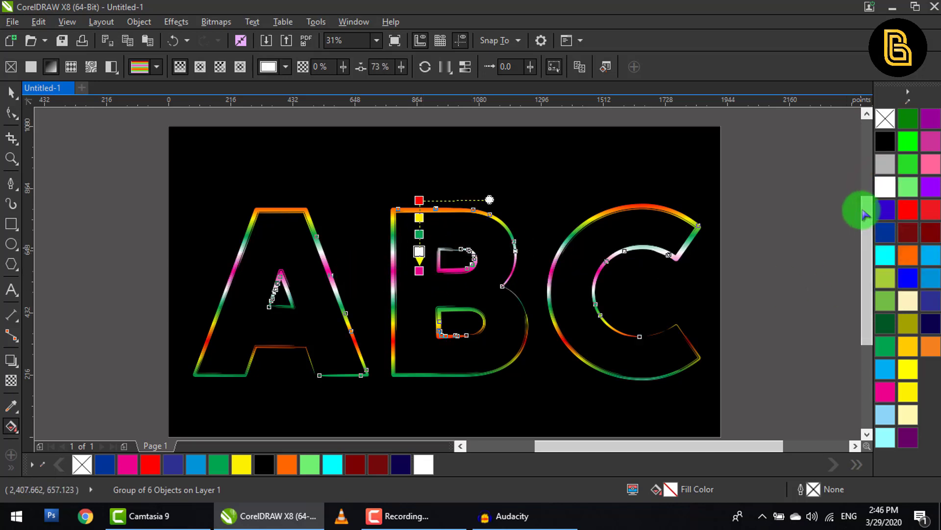
click(11, 91)
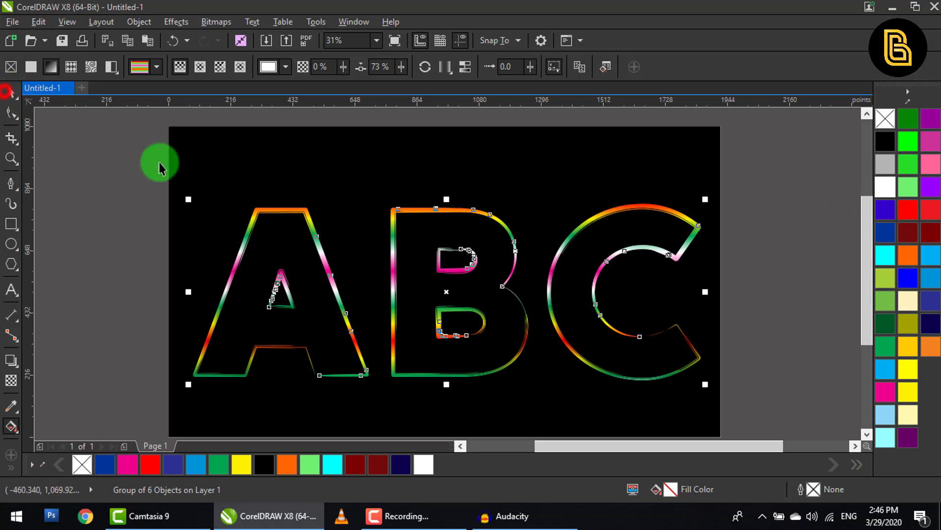
click(193, 164)
Shorten the letters' vertical fountain fill slightly by moving its magenta end node up, and deselect the letters
drag(75, 150, 799, 399)
click(470, 293)
key(g)
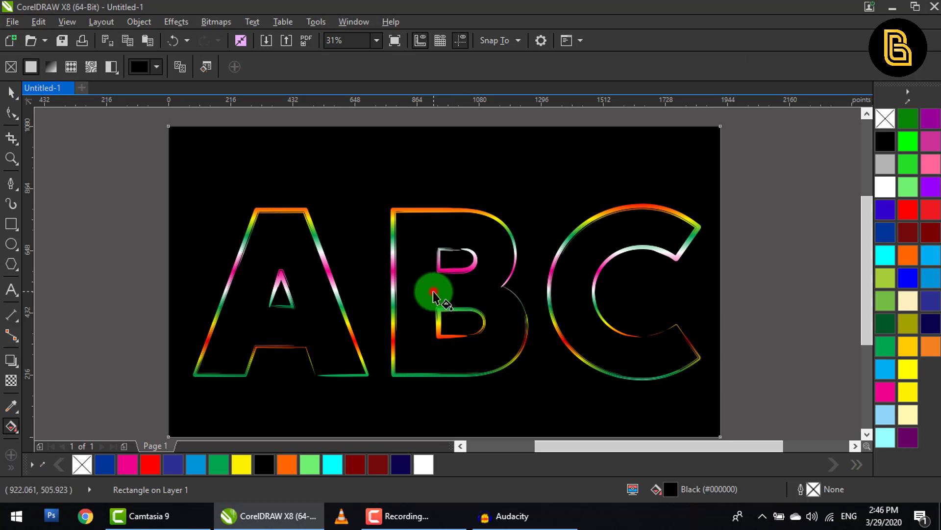
click(394, 287)
click(418, 270)
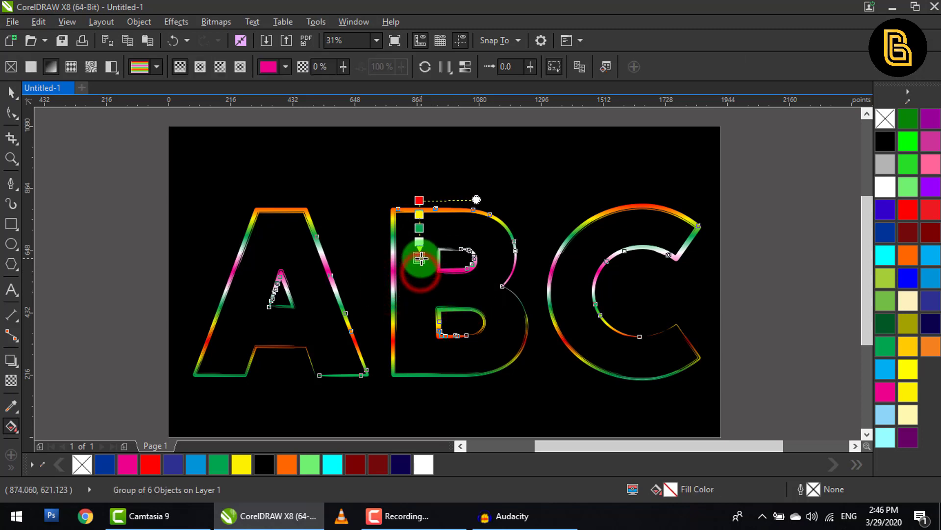
drag(424, 260, 424, 259)
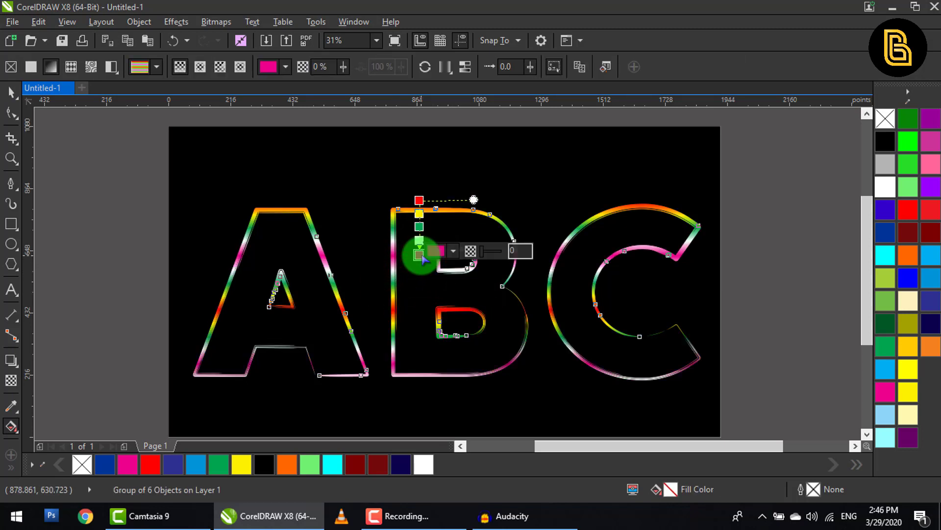
click(421, 256)
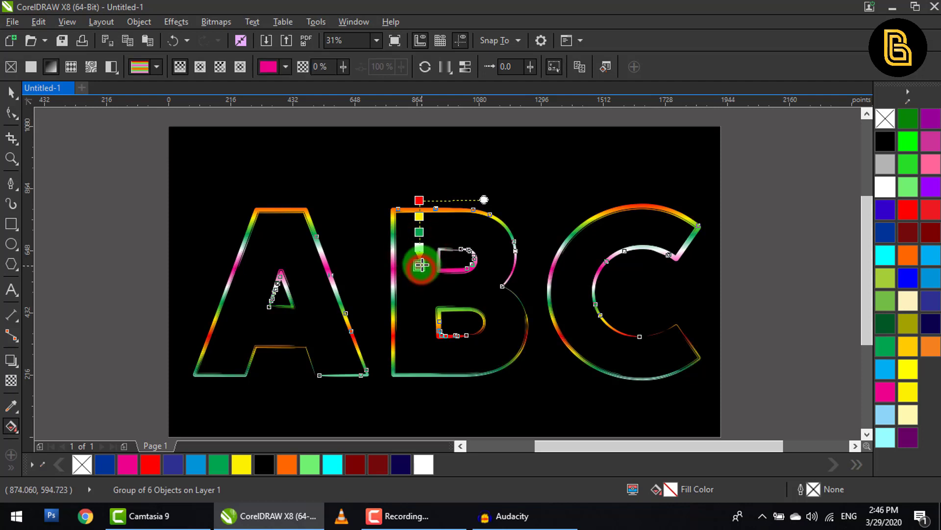
click(421, 267)
key(space)
click(804, 291)
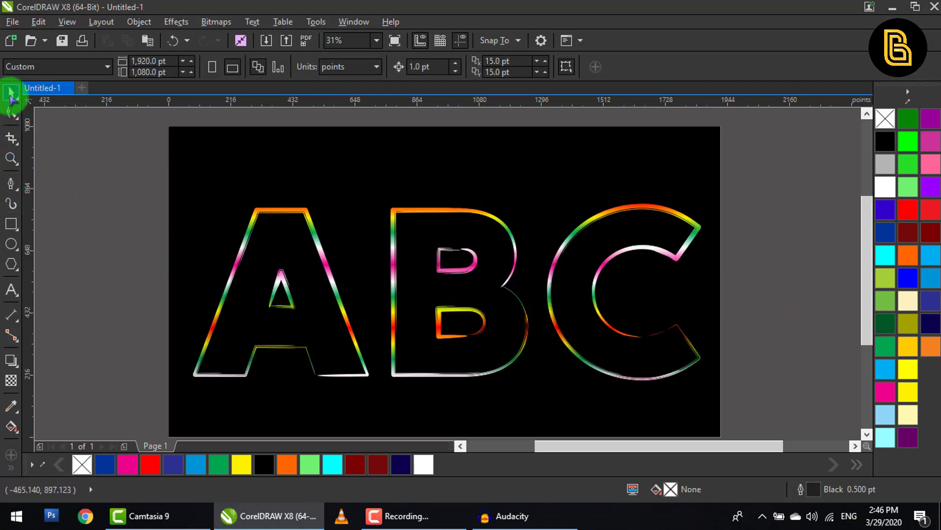
drag(370, 255, 798, 391)
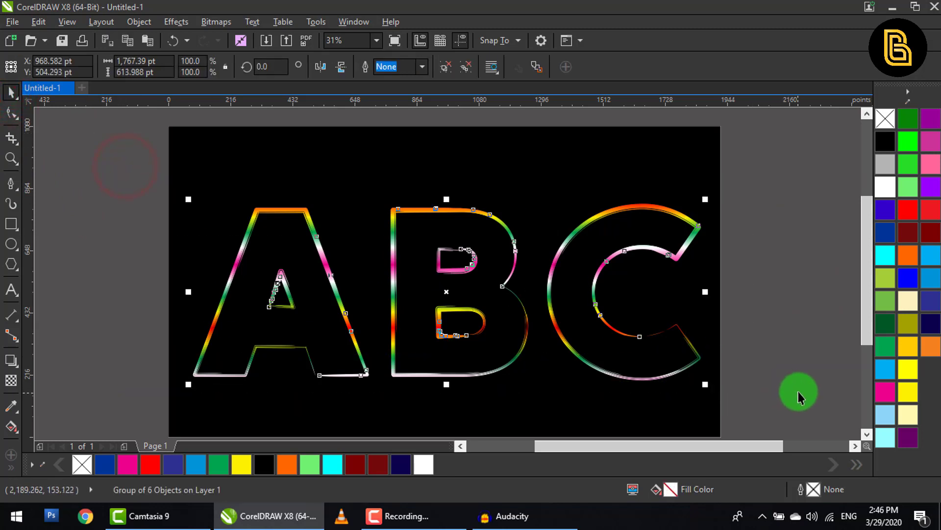
click(796, 374)
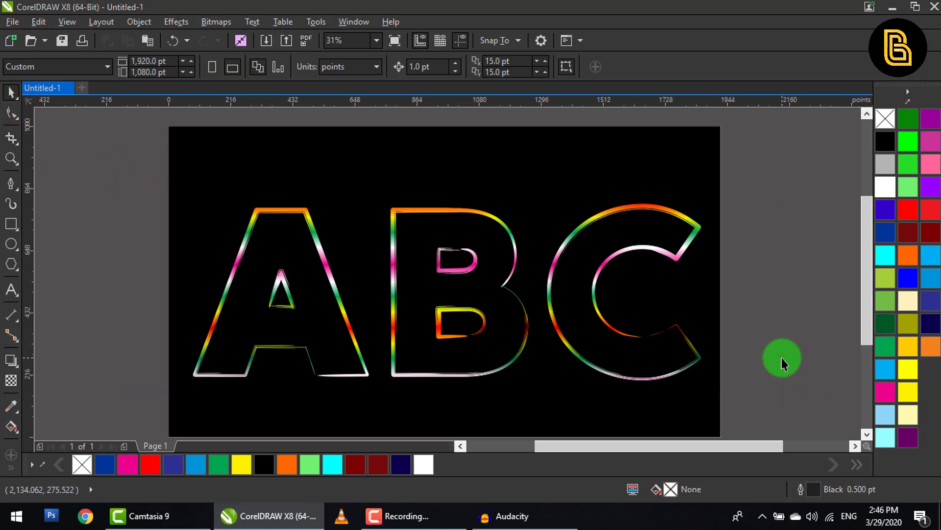
scroll(781, 357, up, 1)
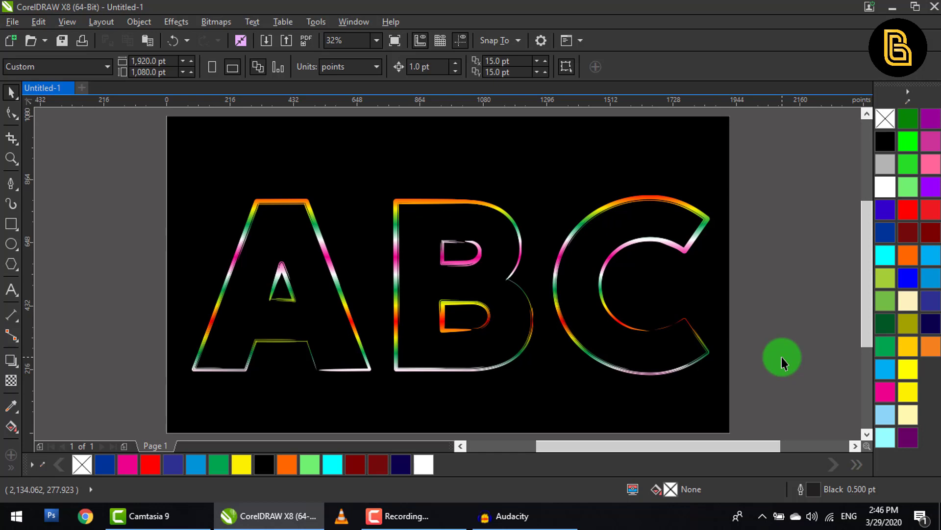